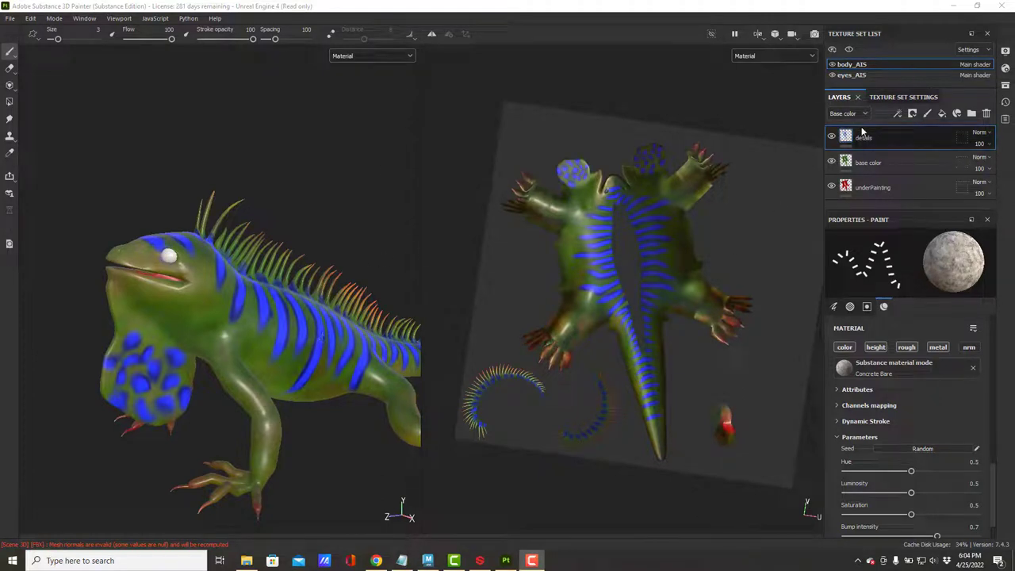
Preview the iguana's base color channel, then return to the shaded material view.
click(356, 57)
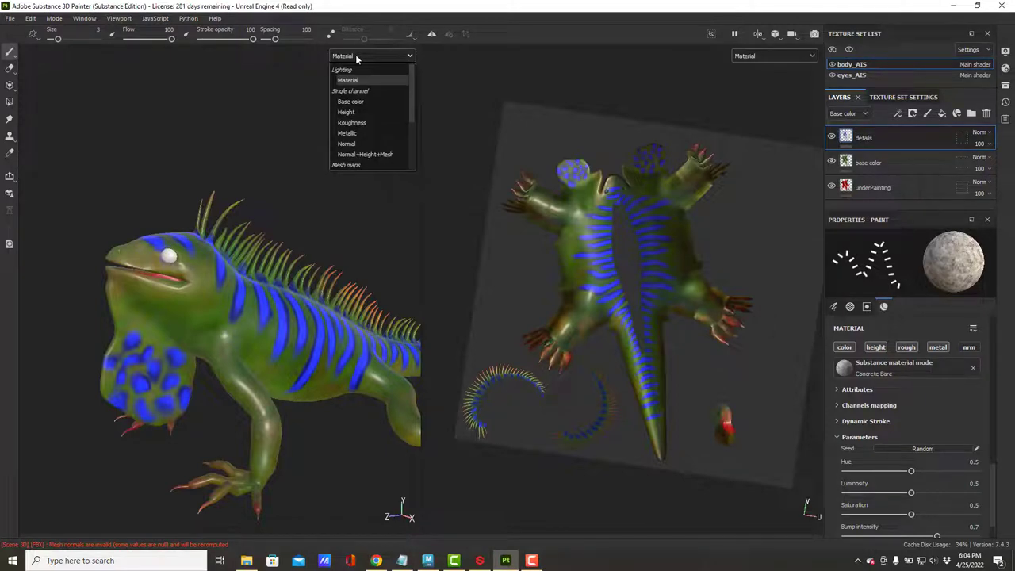
click(360, 102)
mouse_move(383, 143)
alt+mouse_down()
mouse_move(306, 177)
mouse_move(136, 185)
mouse_move(276, 190)
mouse_move(220, 270)
mouse_move(375, 159)
alt+mouse_up()
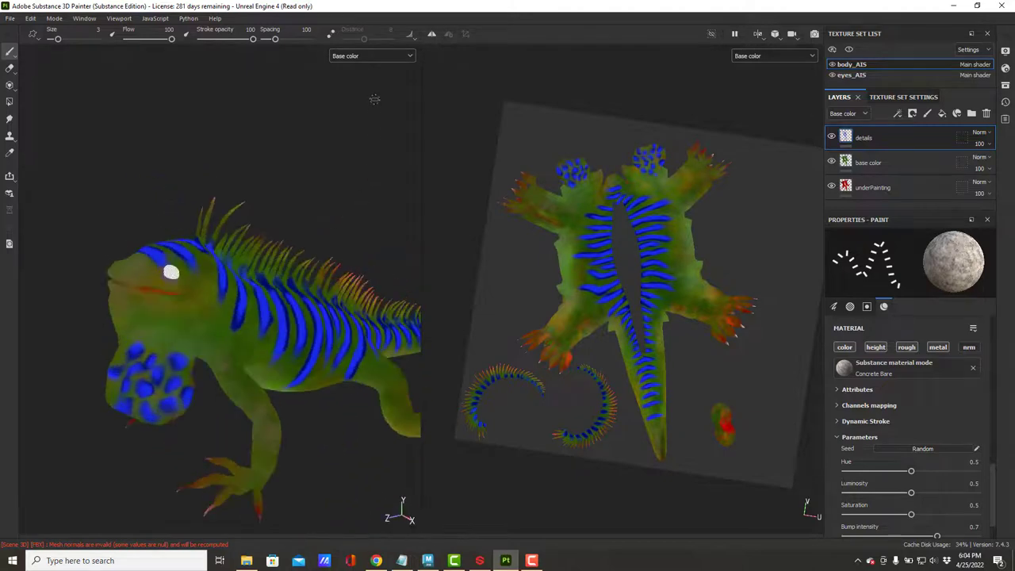
click(349, 62)
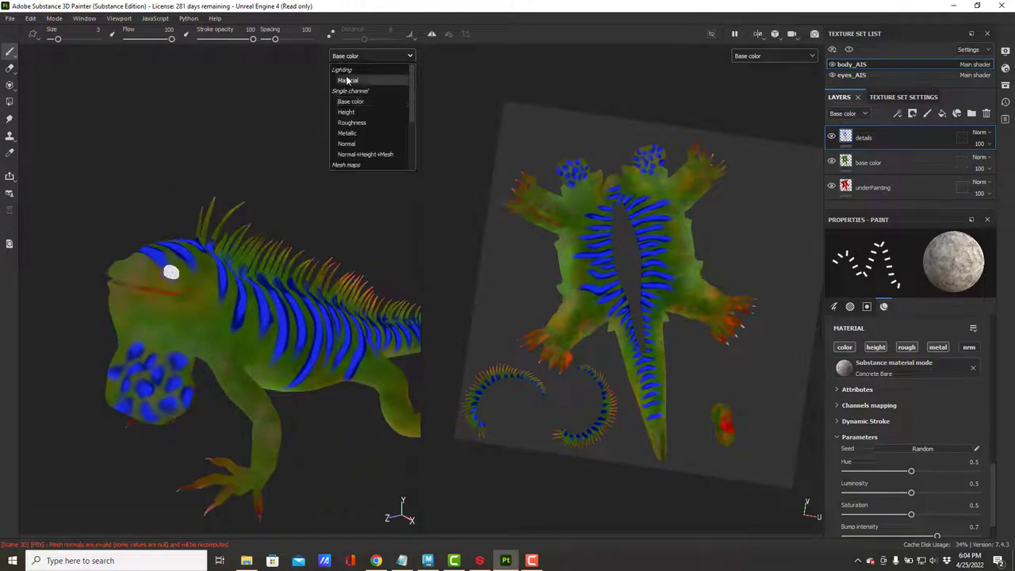
click(347, 77)
alt+drag(344, 181, 191, 197)
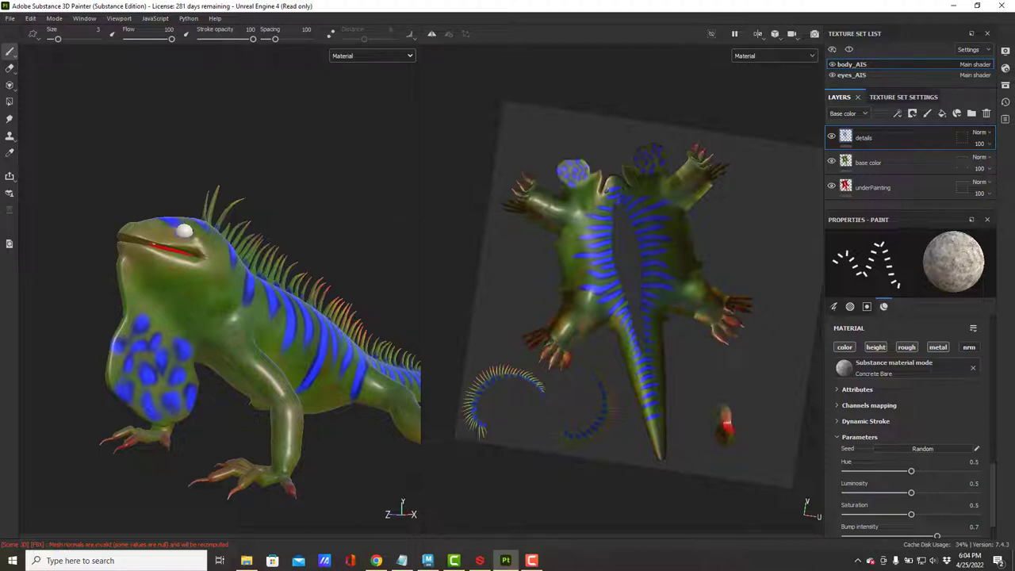
Add a new paint layer on top and name it roughness_01.
click(929, 117)
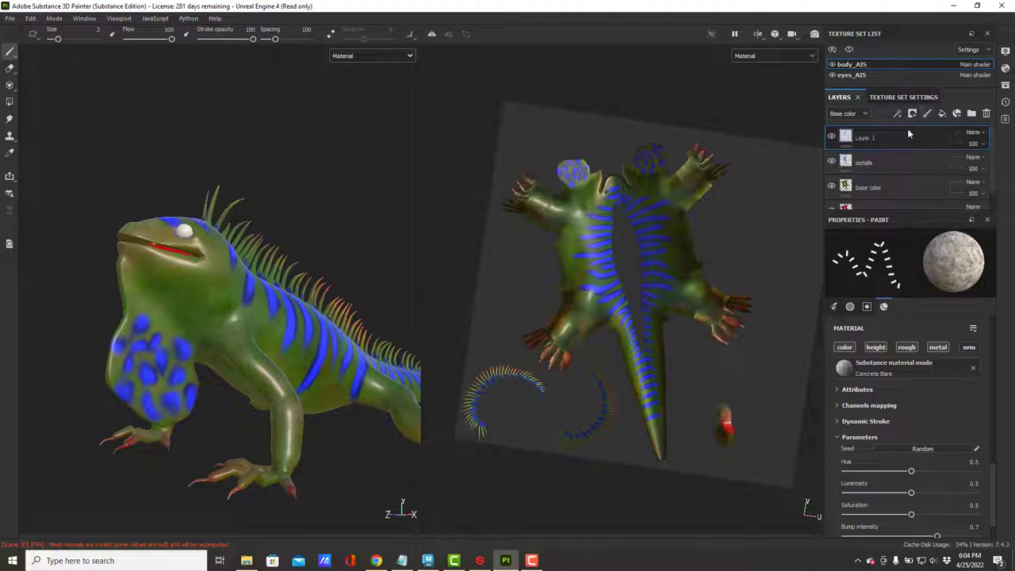
double_click(872, 138)
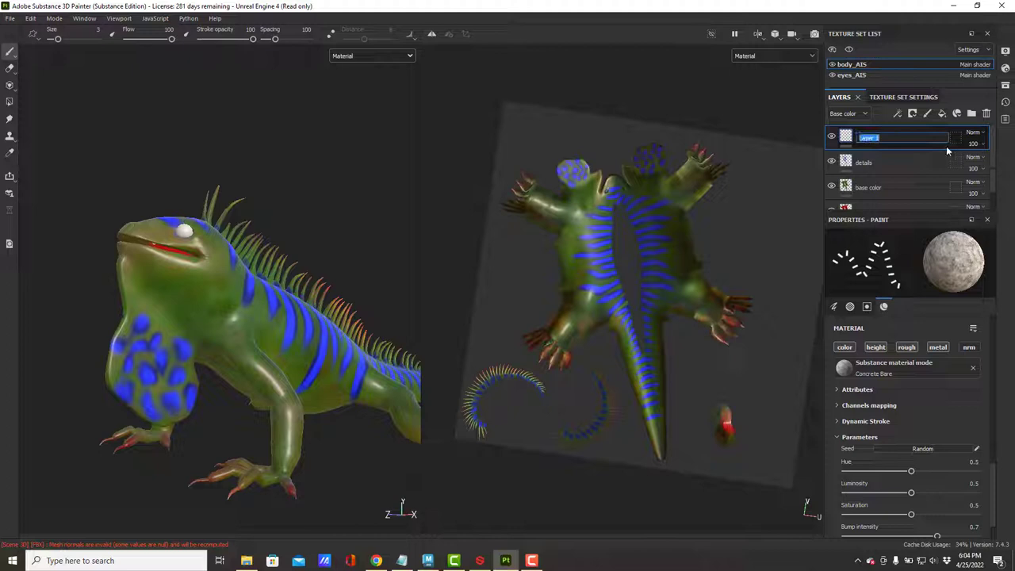
text(roughness_01)
key(Return)
Limit roughness_01 to roughness only by turning off its color, height and normal channels.
click(846, 349)
click(876, 347)
click(906, 347)
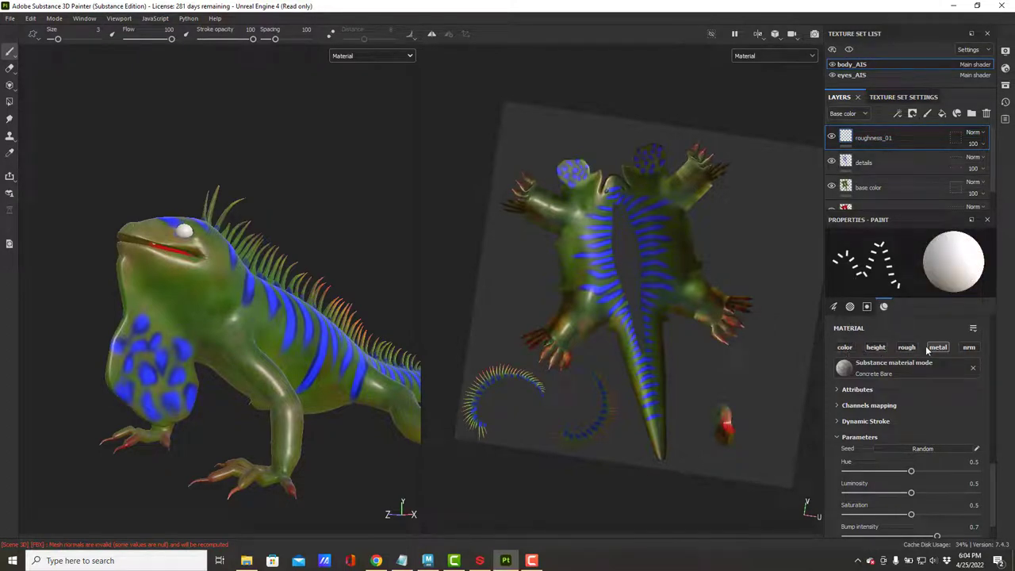
click(970, 349)
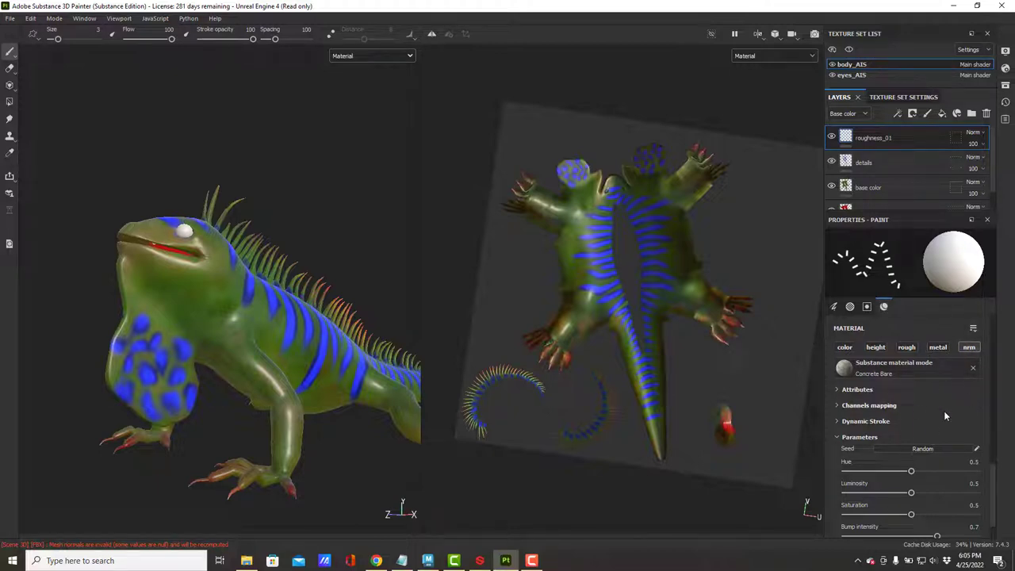
click(911, 349)
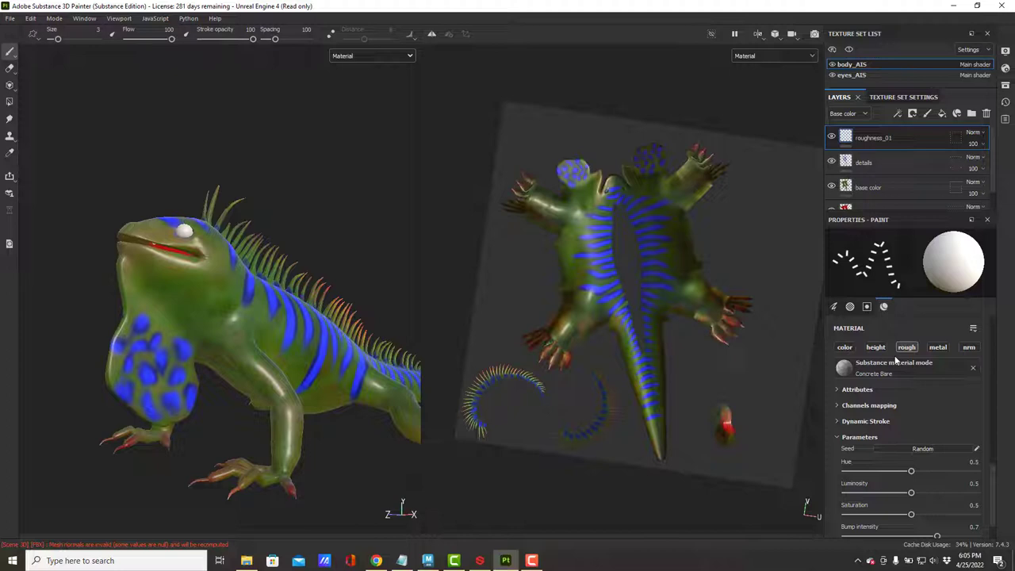
Switch the viewports to the Roughness channel and open roughness_01's context menu.
click(356, 57)
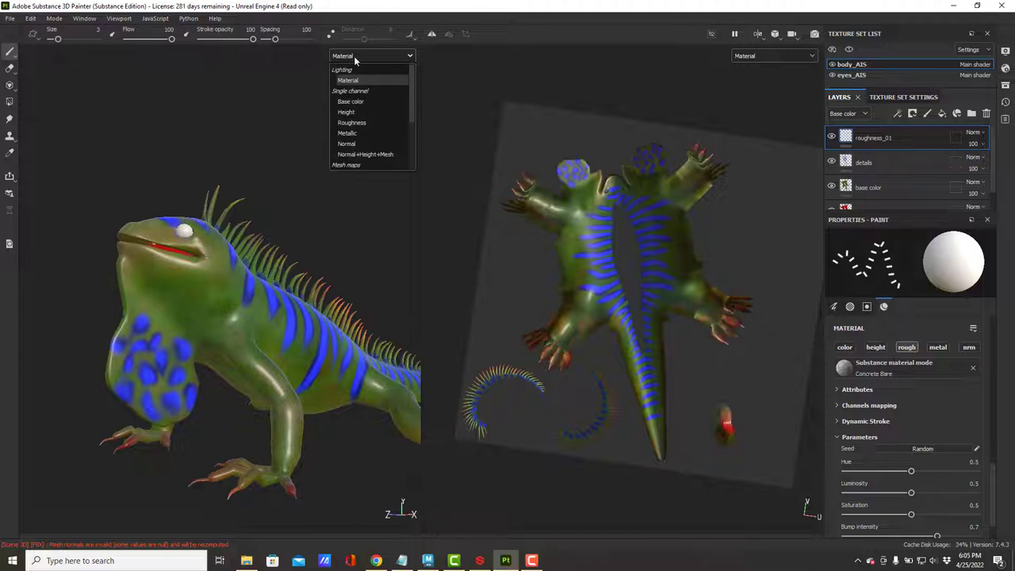
click(351, 123)
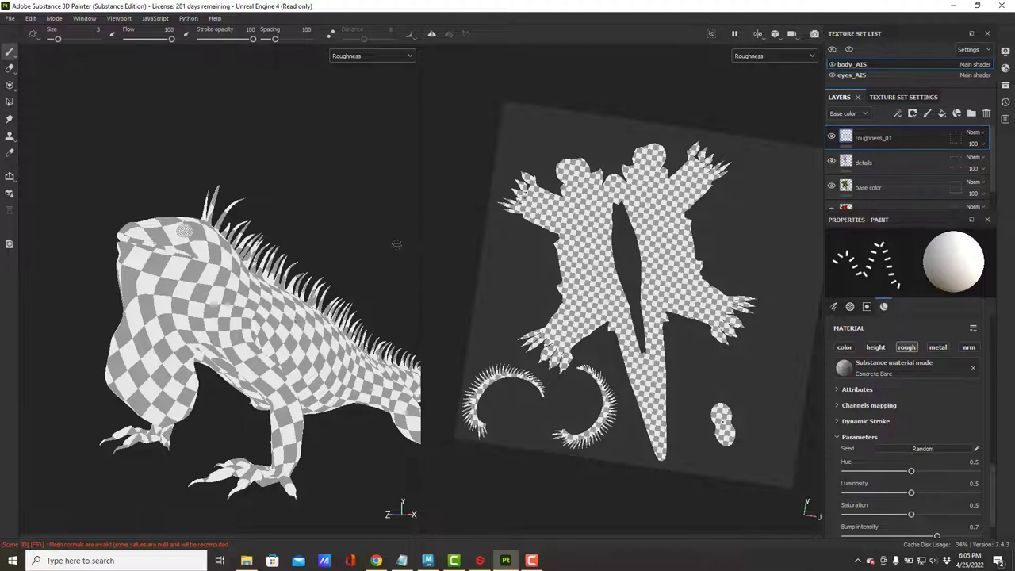
right_click(901, 138)
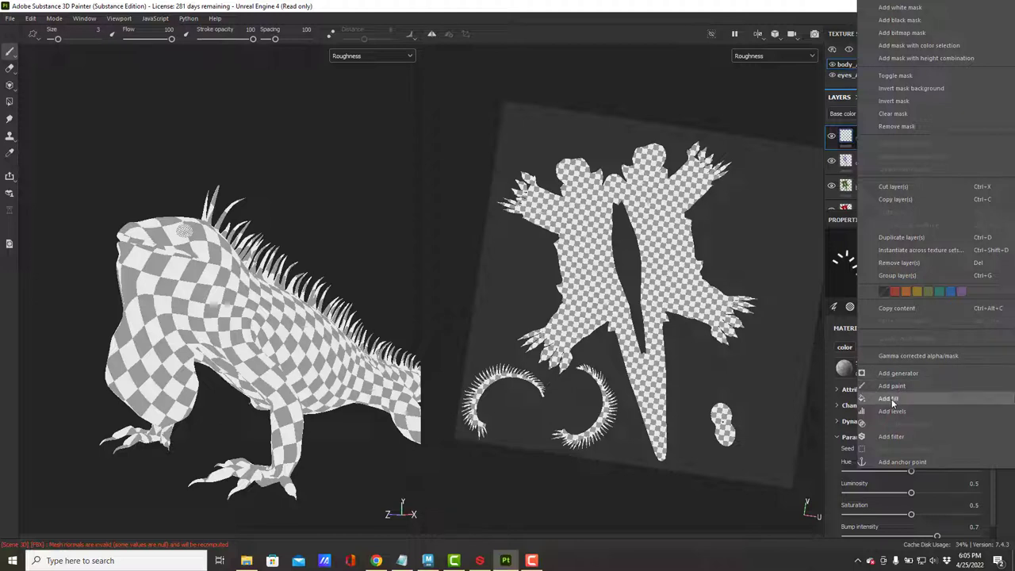
Add a fill to roughness_01 with base color, height, metallic and normal disabled, leaving only roughness.
click(889, 399)
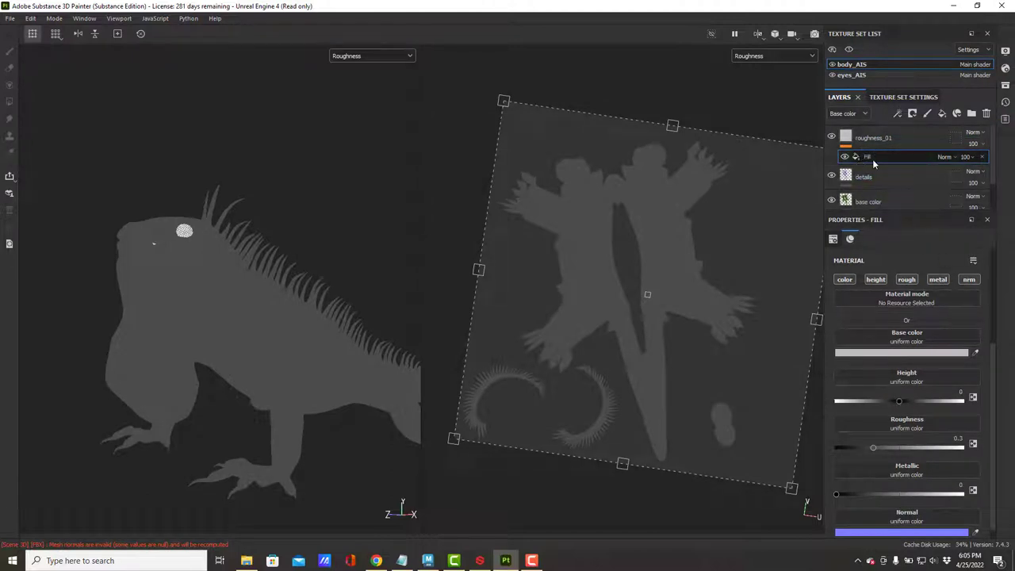
click(844, 279)
click(876, 279)
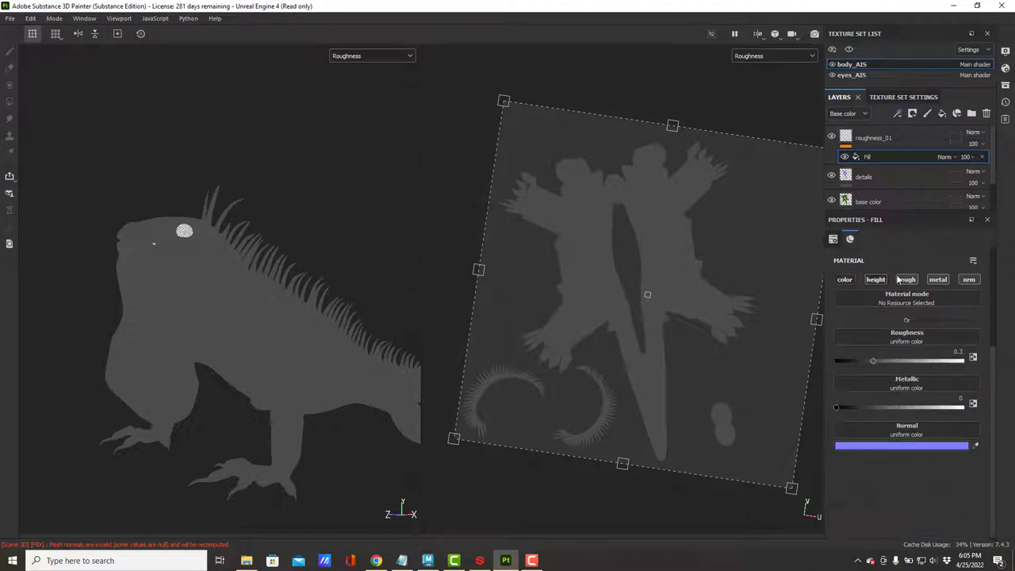
click(937, 279)
click(969, 279)
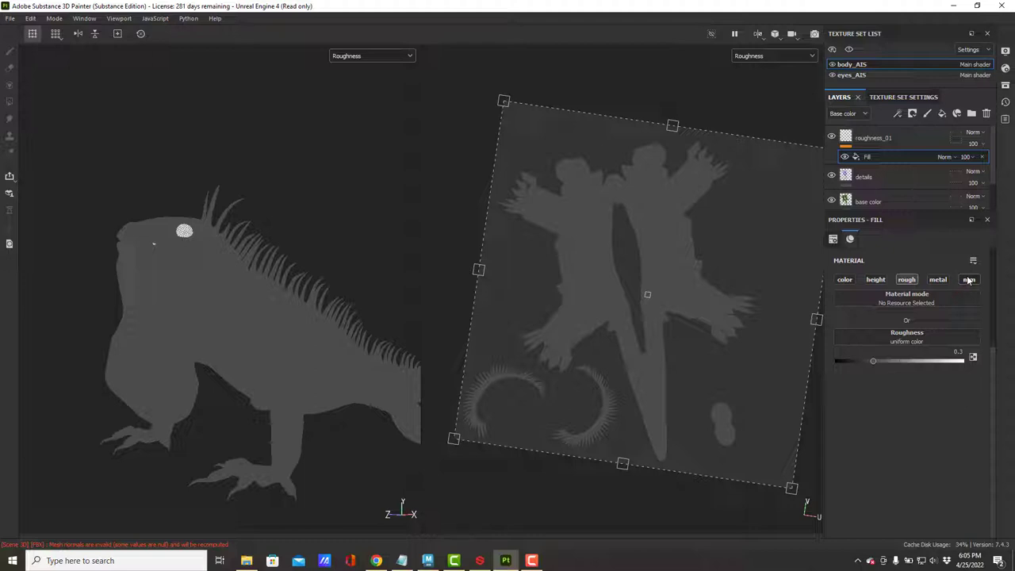
scroll(963, 297, up, 4)
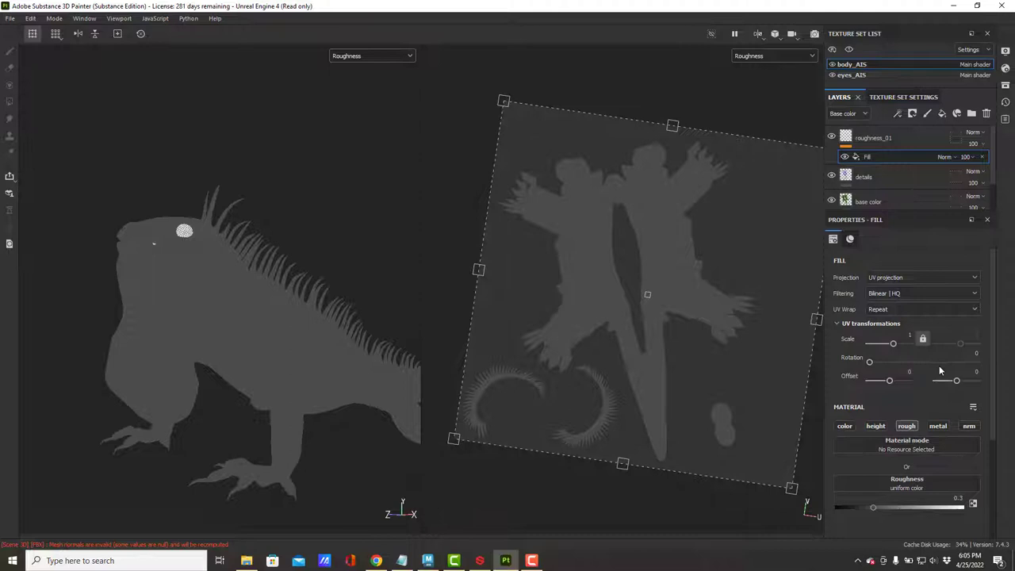
scroll(940, 370, down, 3)
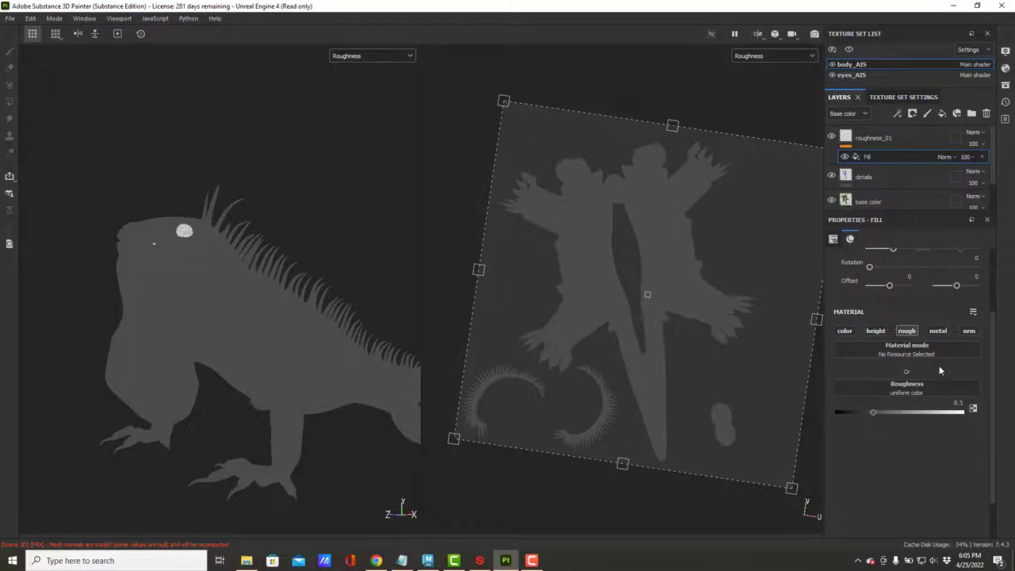
Use the BnW Spots 1 procedural texture for the fill's roughness.
click(909, 394)
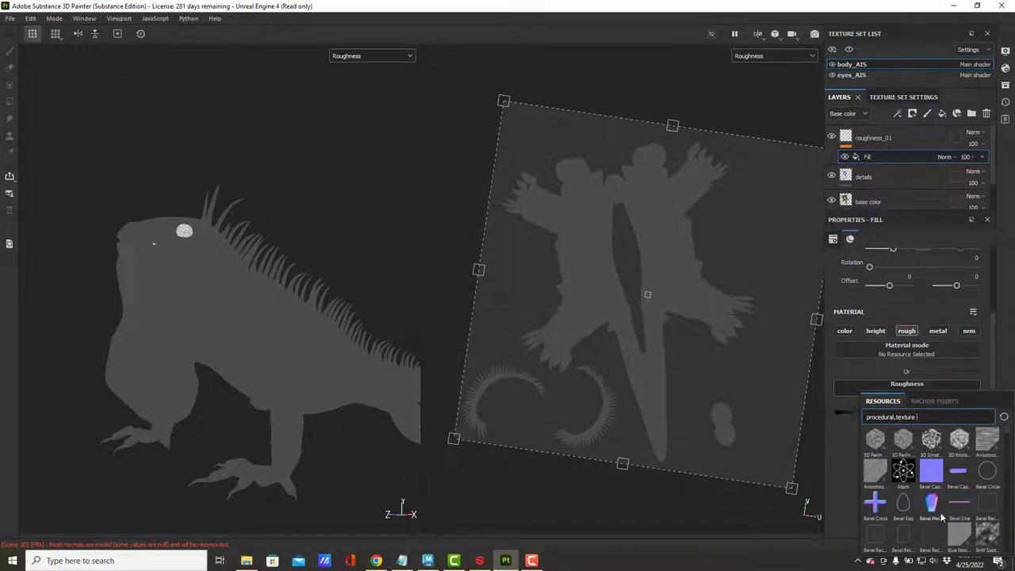
click(988, 535)
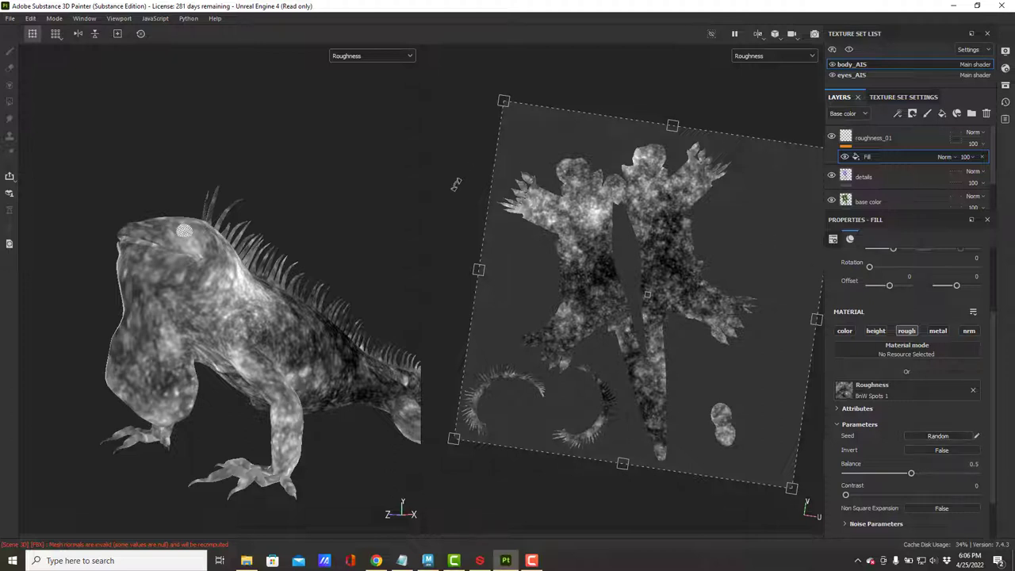
click(365, 57)
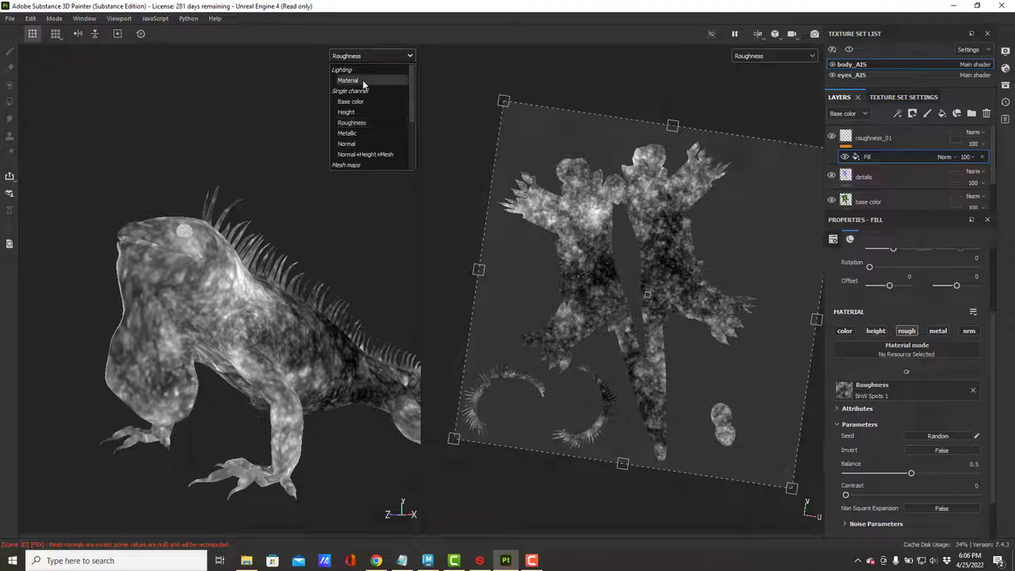
Switch back to the Material view and orbit, zoom and pan around the spotted iguana.
click(363, 79)
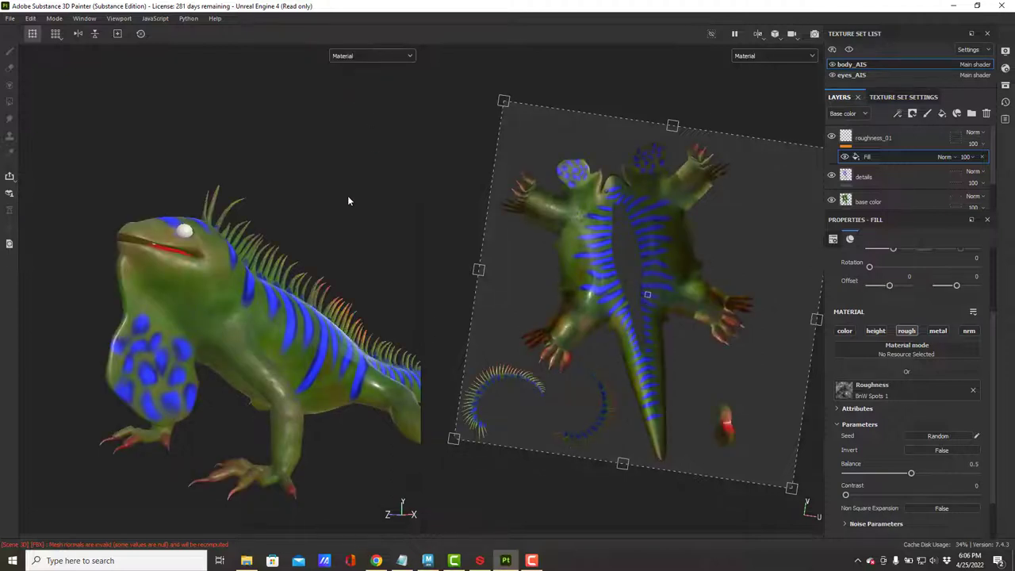
alt+drag(347, 200, 222, 352)
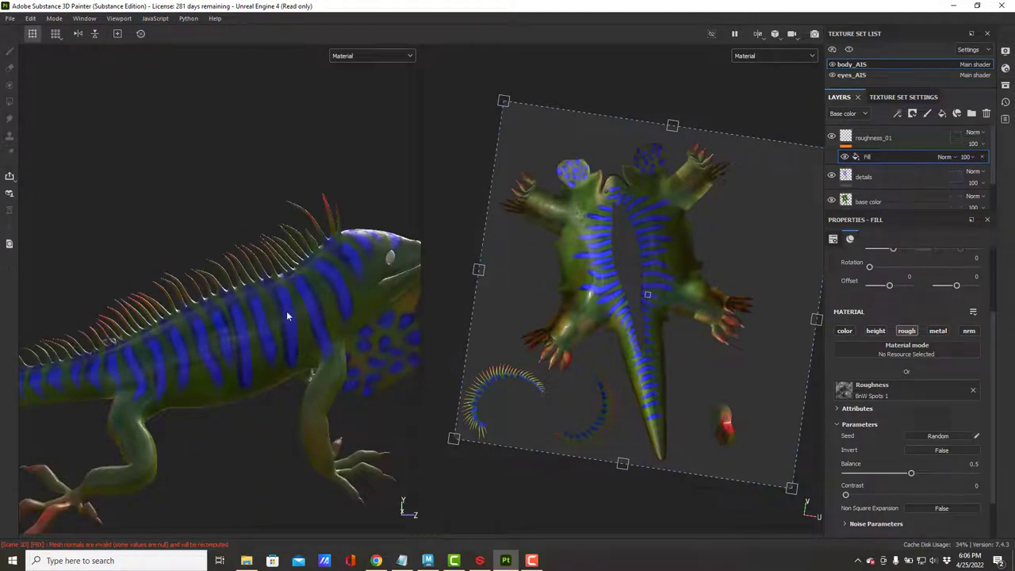
alt+drag(287, 310, 182, 349)
scroll(151, 356, up, 3)
alt+middle_drag(152, 356, 235, 119)
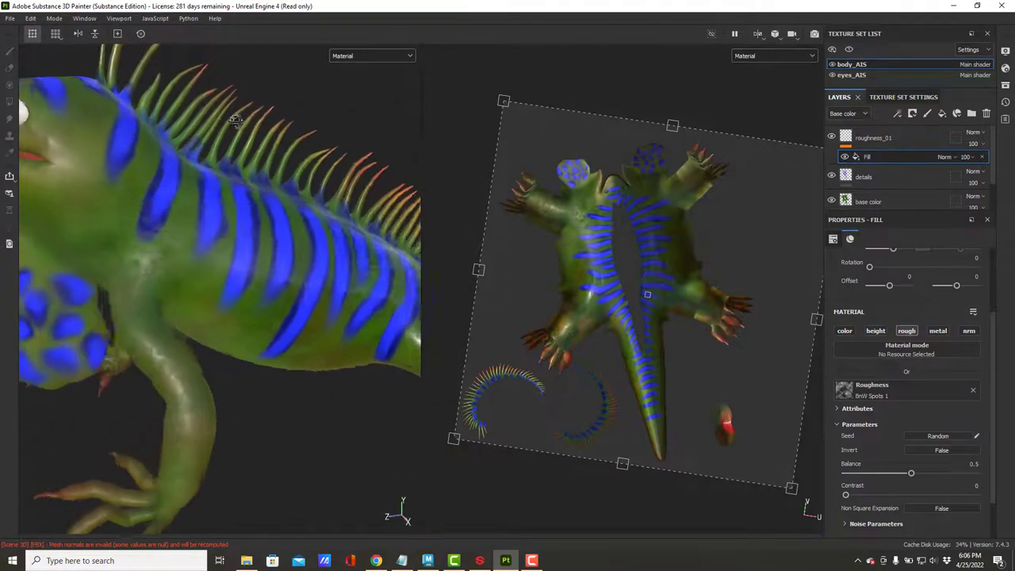
alt+drag(235, 118, 256, 179)
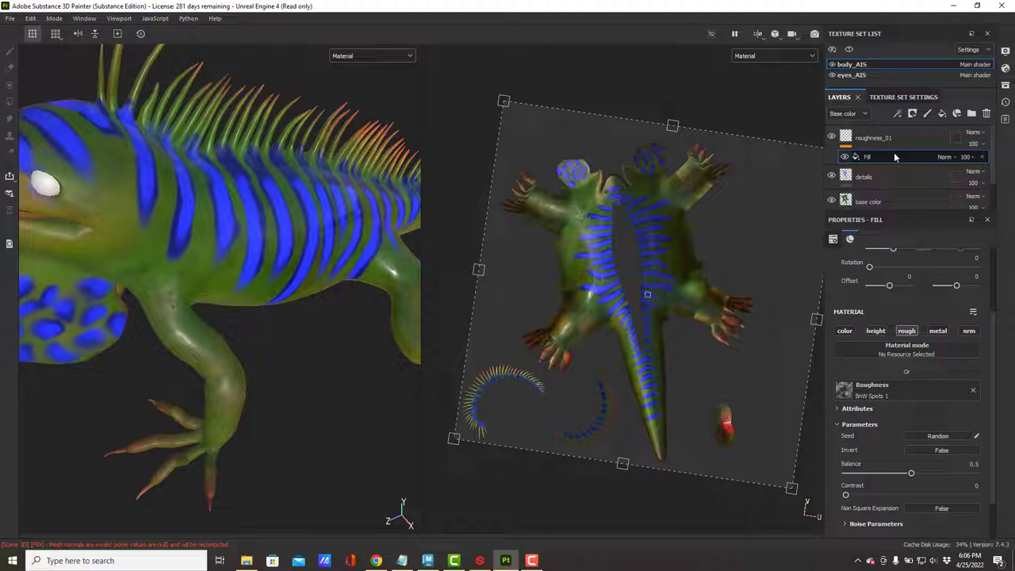
Add a paint layer on top named roughness_02 and open its context menu.
click(927, 115)
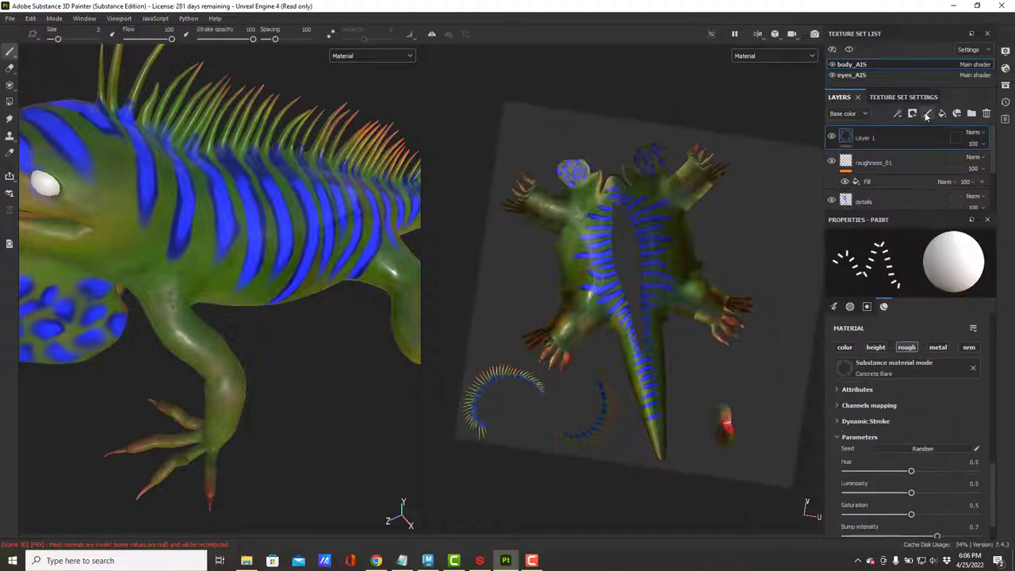
double_click(866, 138)
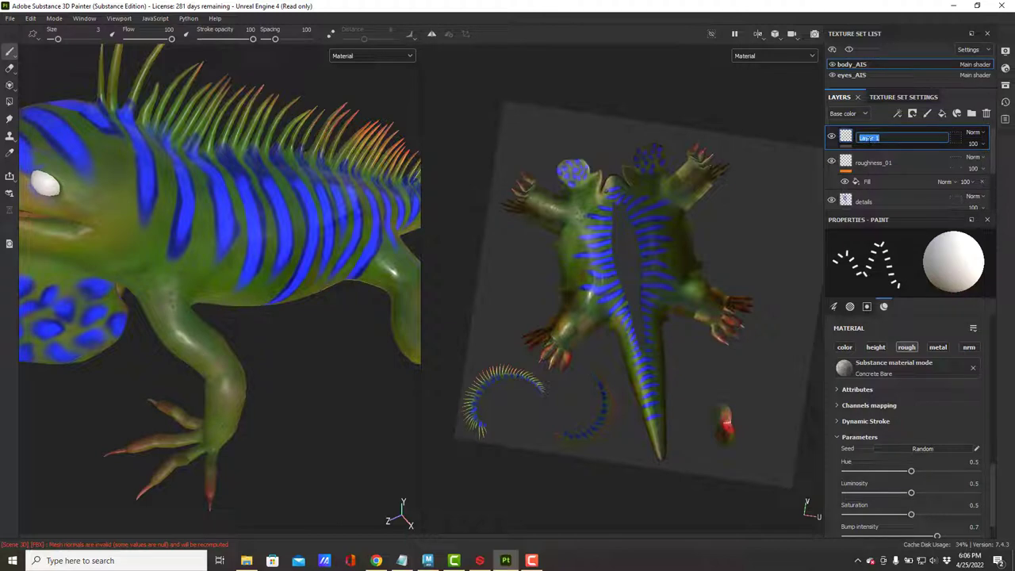
text(roughness_02)
key(Return)
right_click(867, 140)
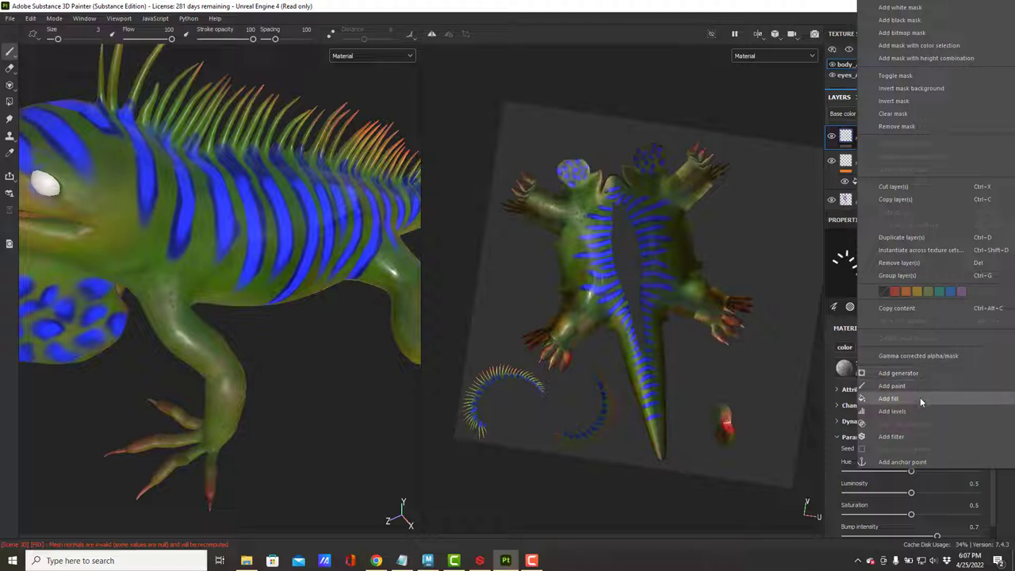
Add a roughness-only fill to roughness_02 and view just the Roughness channel.
click(920, 398)
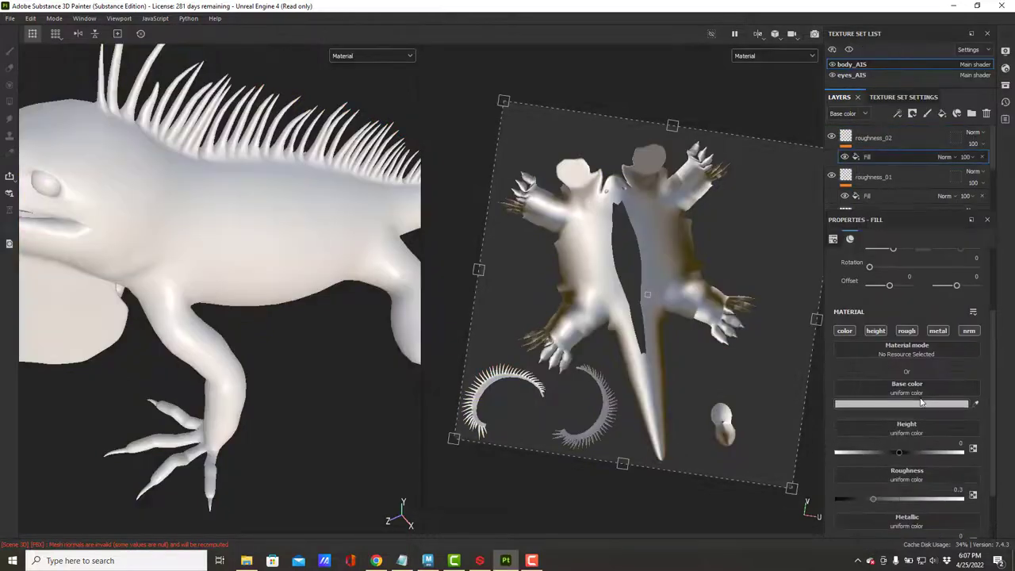
click(845, 331)
click(876, 330)
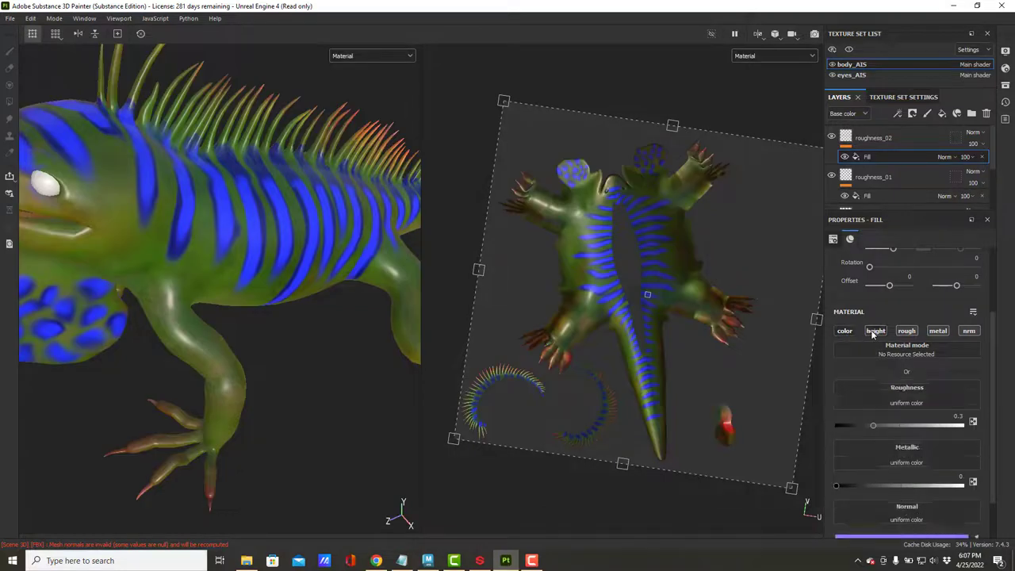
click(938, 331)
click(971, 333)
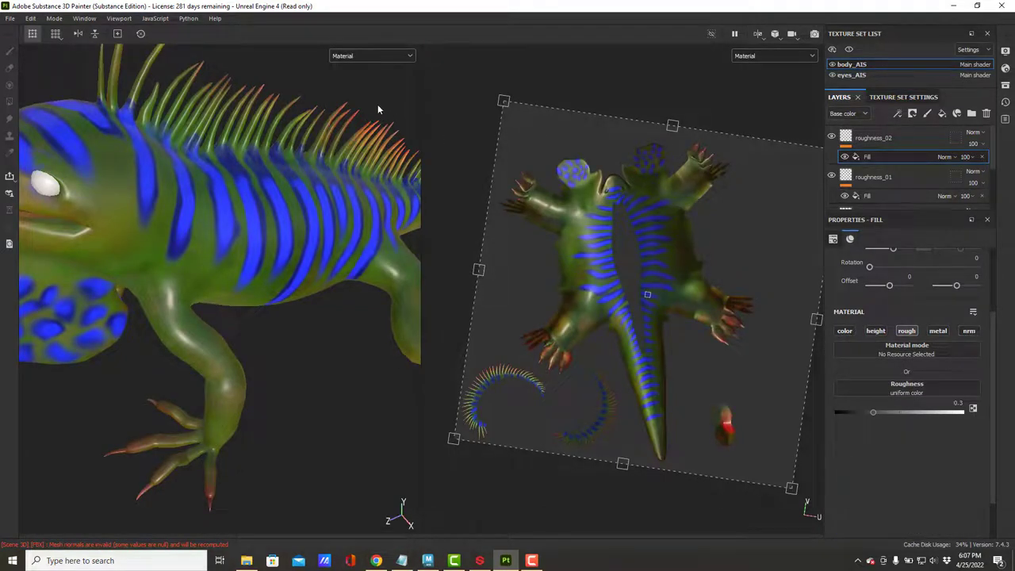
click(361, 57)
click(366, 123)
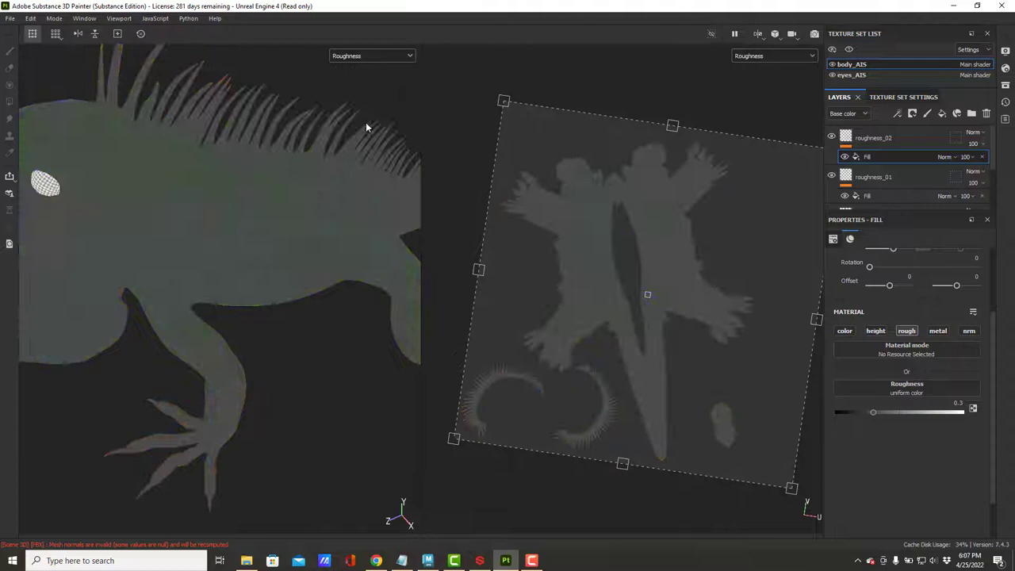
Try Anisotropic Noise and 3D Worley Noise, then use Anisotropic Radial for the fill's roughness.
click(920, 393)
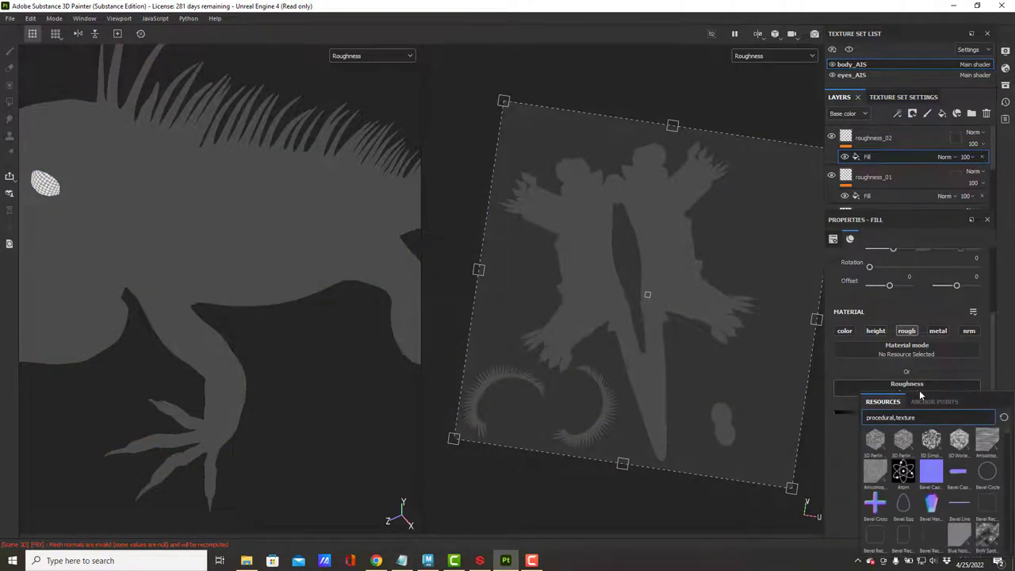
click(983, 446)
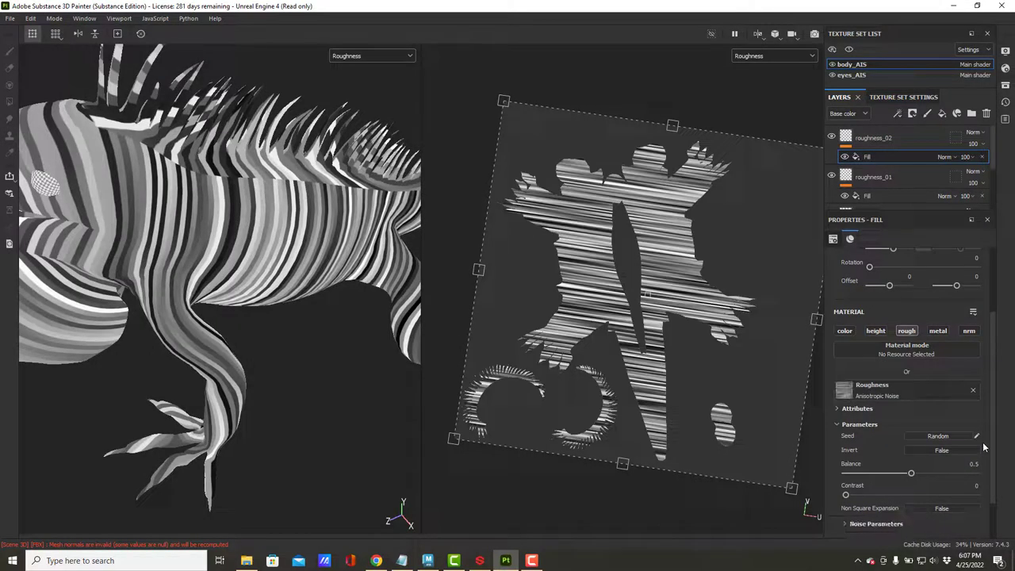
click(942, 394)
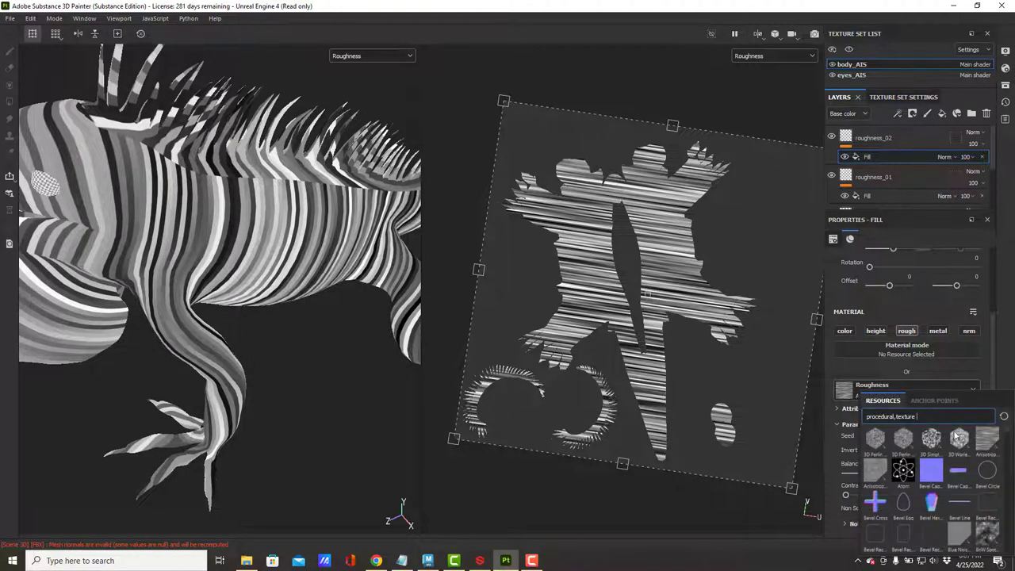
click(958, 438)
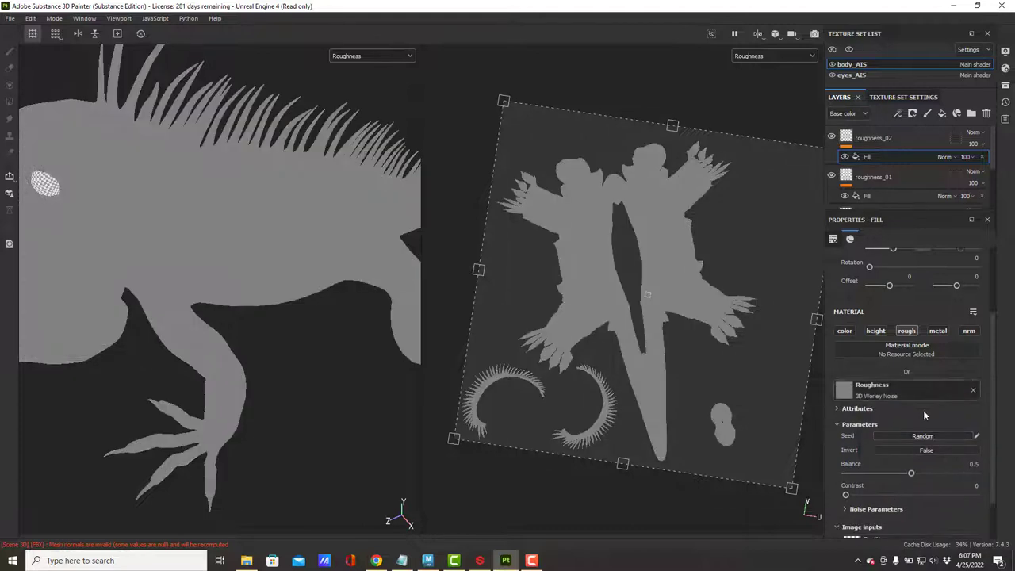
click(915, 391)
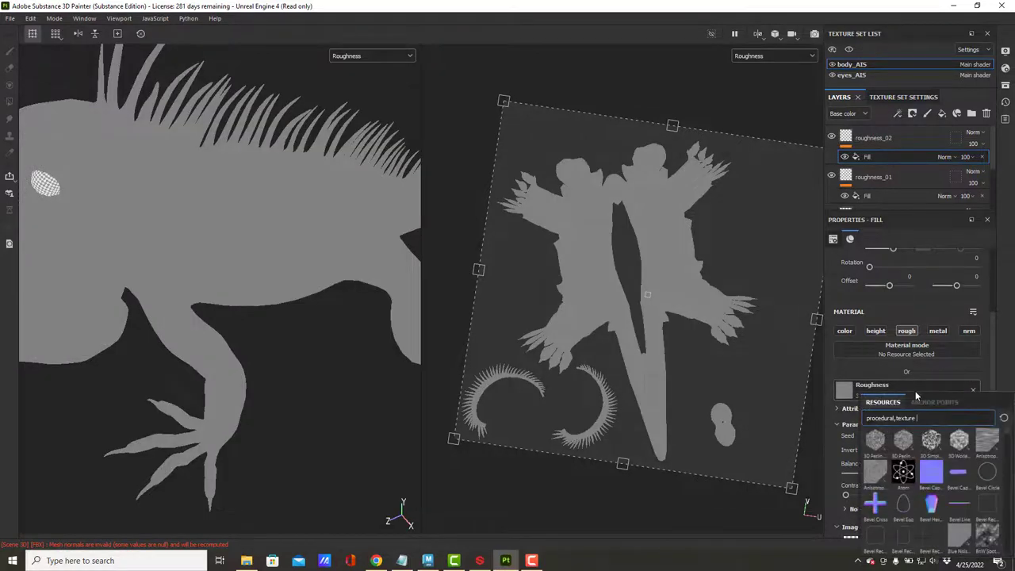
click(875, 471)
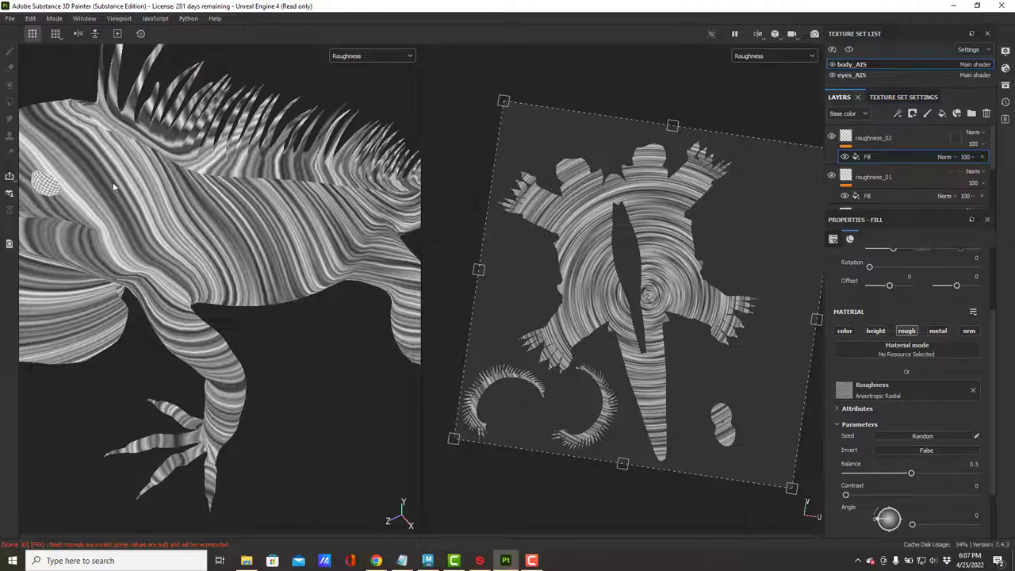
Orbit the iguana to check the radial streaks in the full Material view.
alt+drag(271, 270, 334, 120)
click(341, 57)
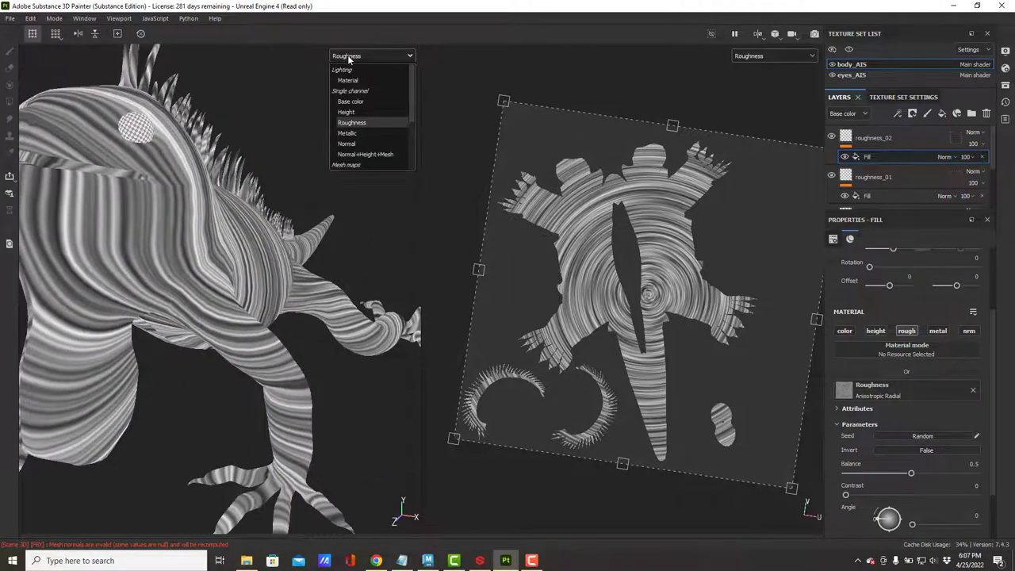
click(349, 76)
alt+drag(325, 112, 253, 140)
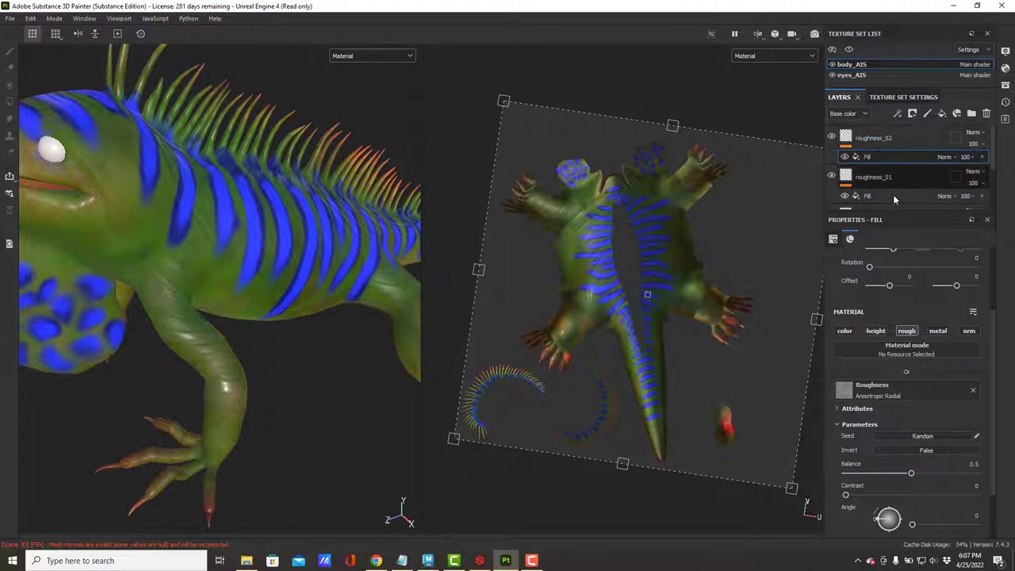
Set both the fill and the roughness_02 layer to Multiply blending.
click(944, 157)
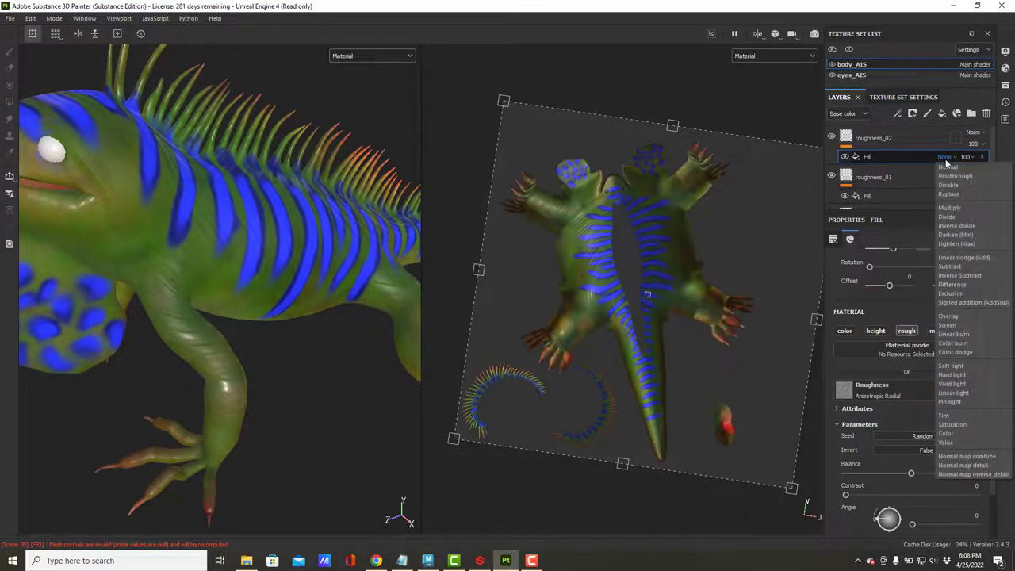
click(949, 207)
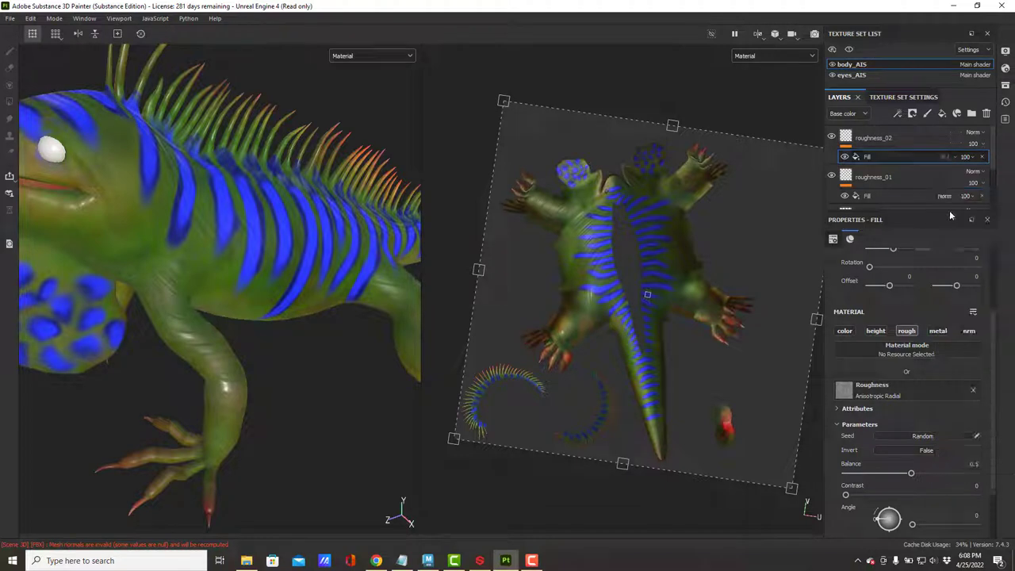
click(978, 134)
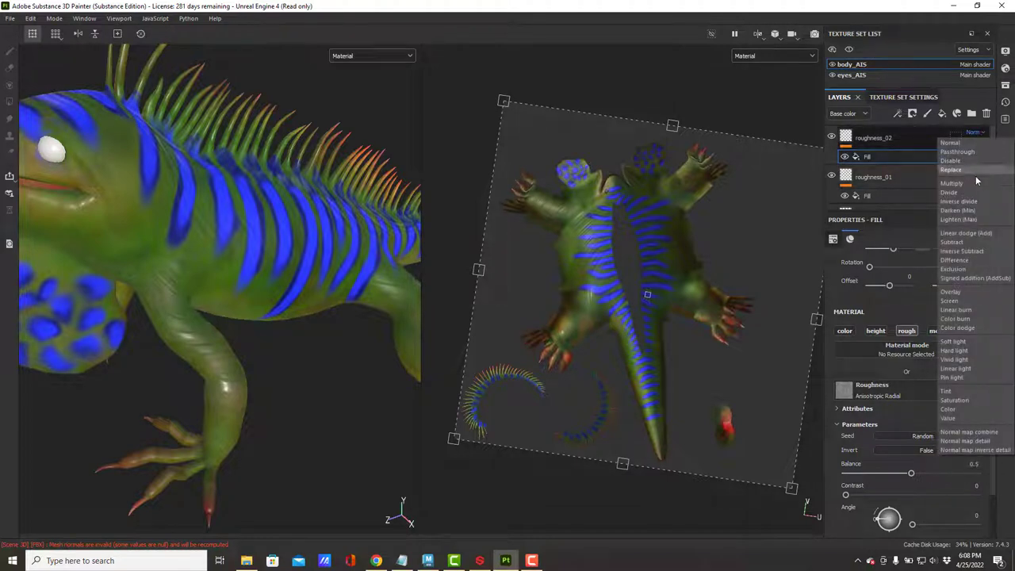
click(975, 183)
View only roughness and switch the fill's blending to Passthrough, then Overlay.
click(351, 57)
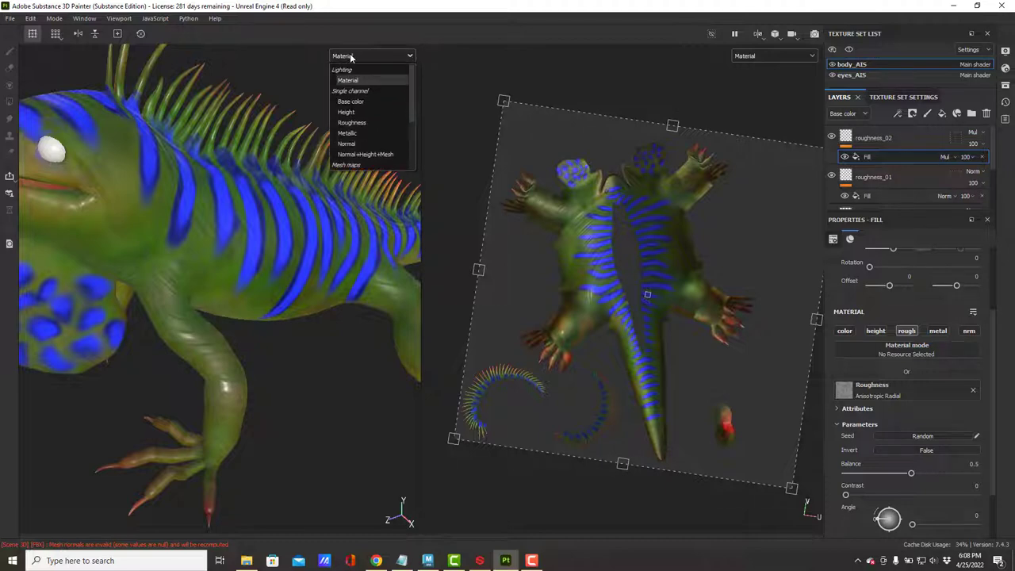
click(356, 122)
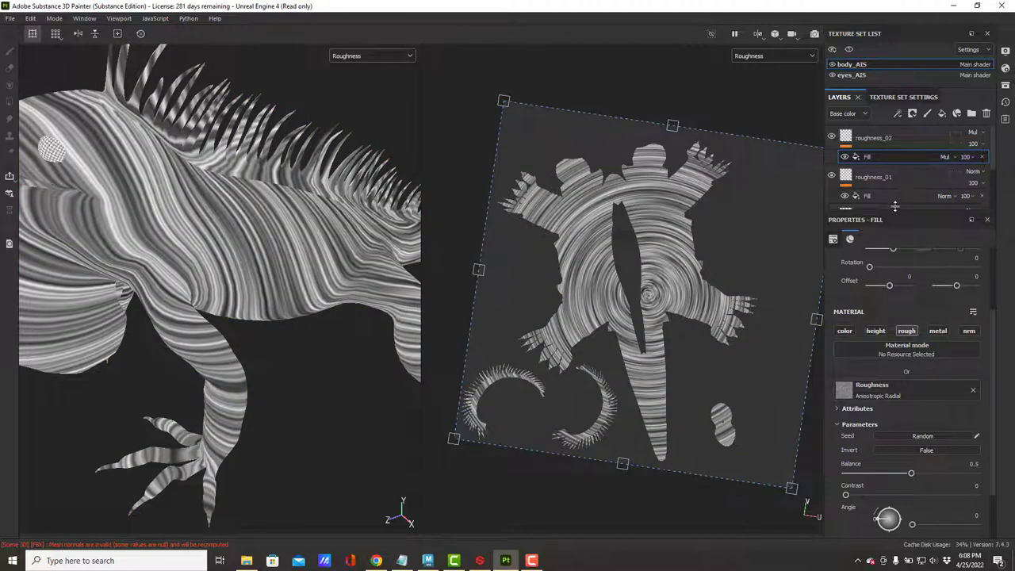
click(945, 157)
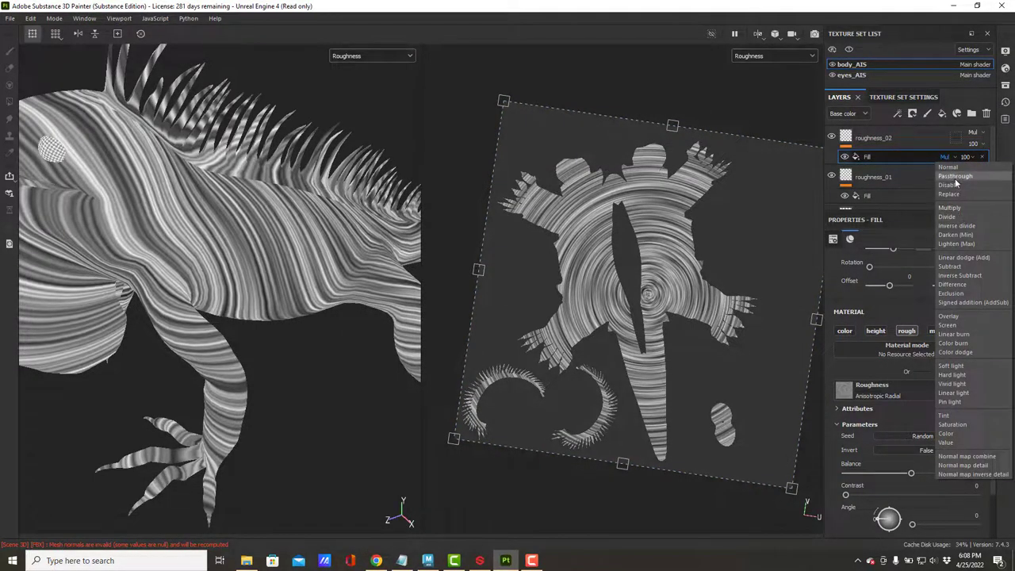
click(955, 177)
click(956, 158)
click(967, 316)
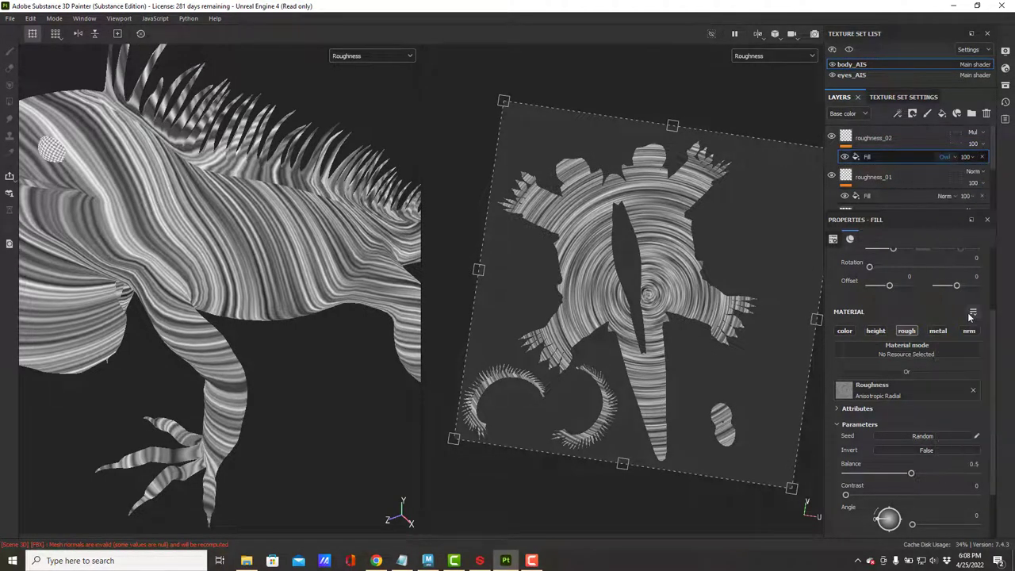
Set roughness_02's blend mode to Linear dodge and change the viewport display channel.
click(984, 136)
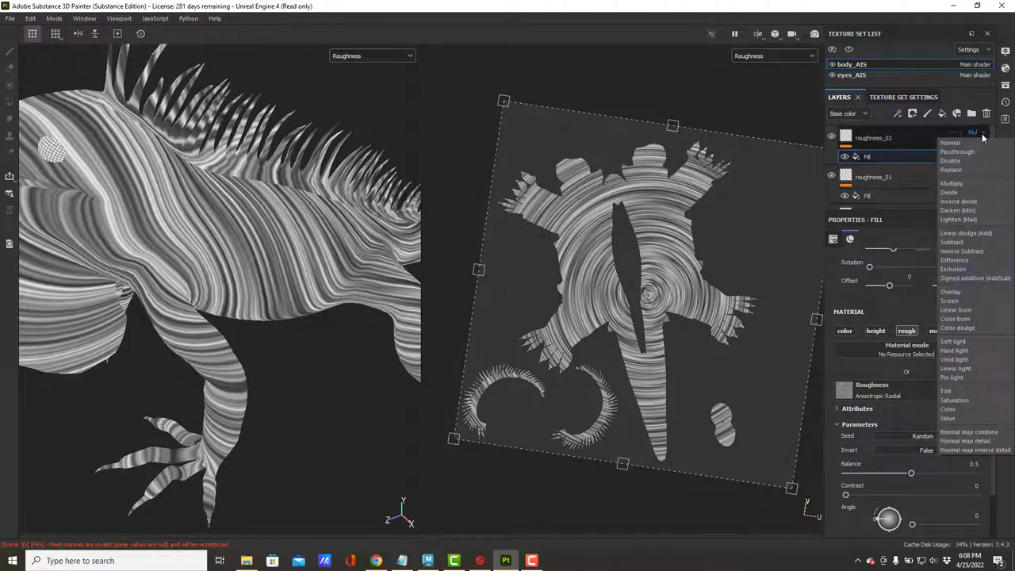
click(978, 293)
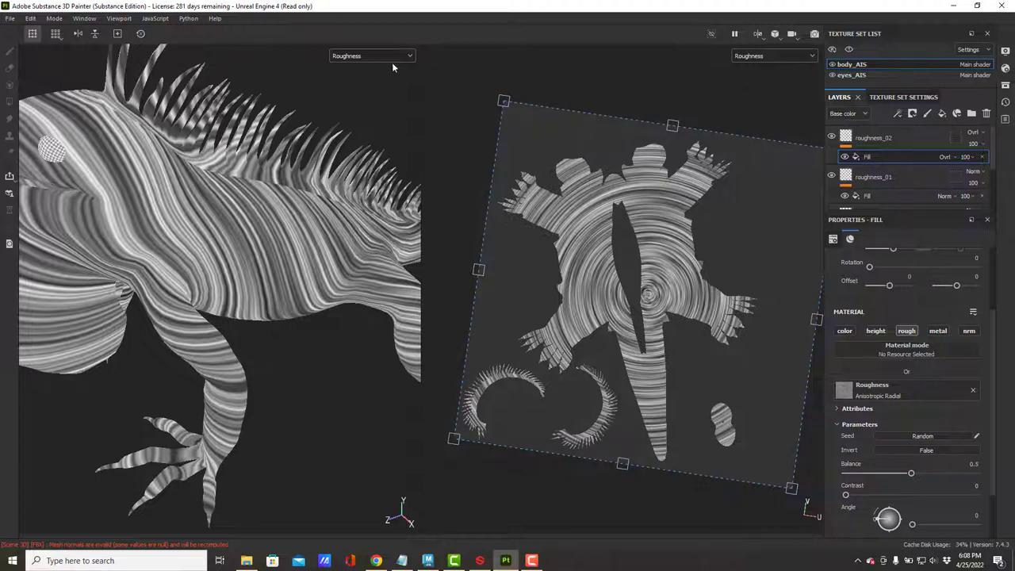
click(373, 54)
click(375, 76)
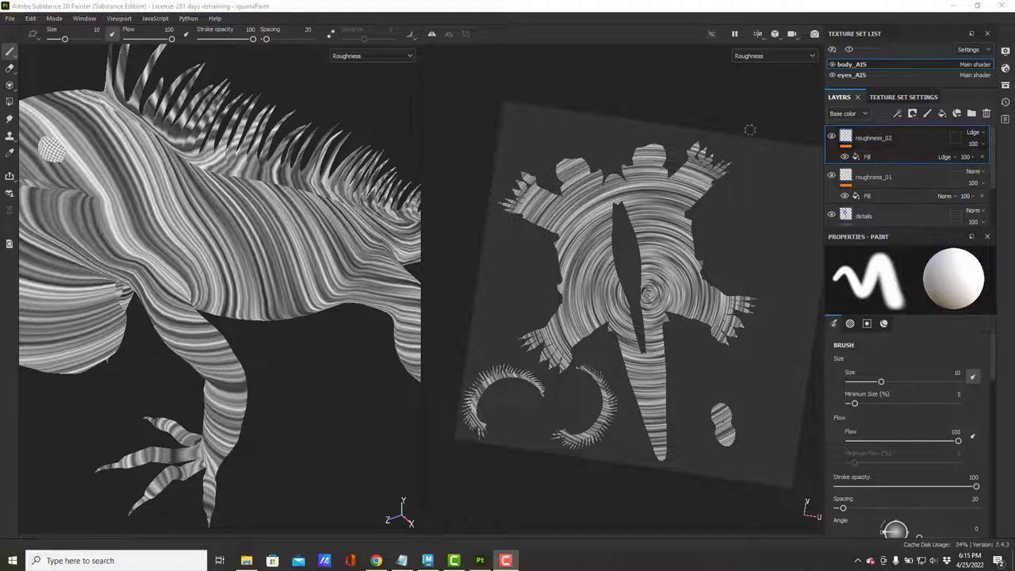
Show the Roughness channel in the Layers panel and select the roughness_02 layer.
click(877, 140)
click(853, 115)
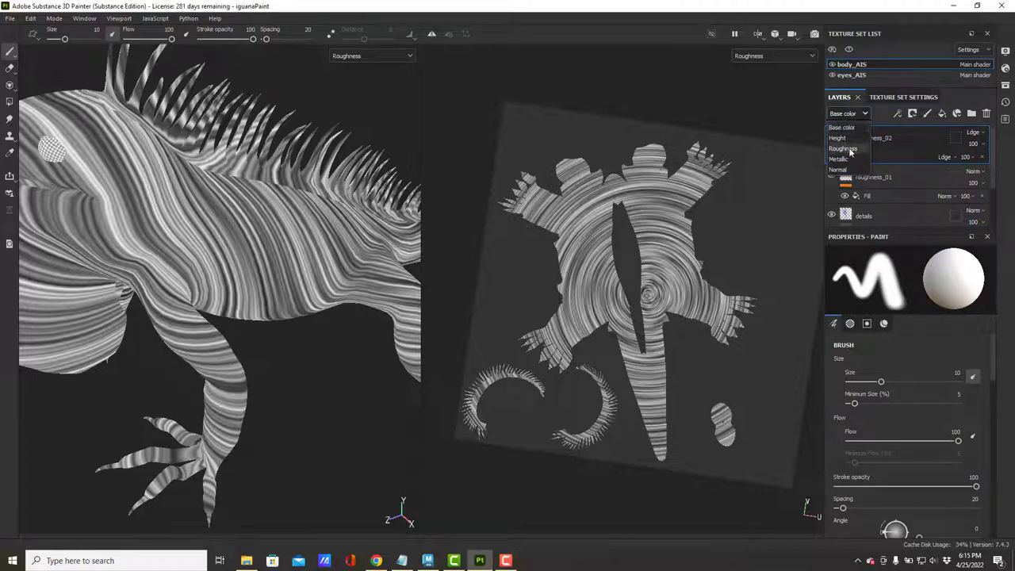
click(850, 149)
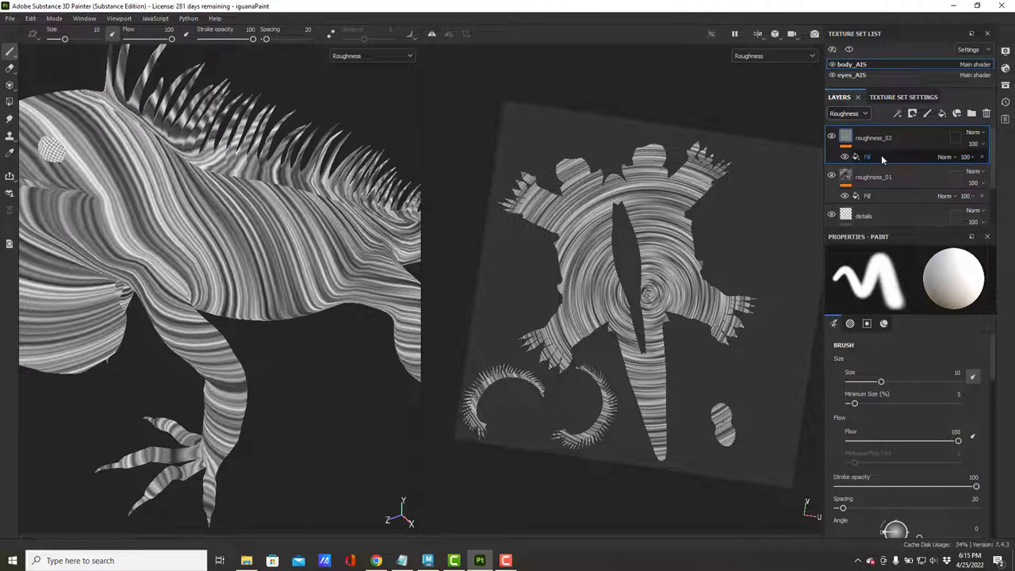
click(881, 154)
click(847, 114)
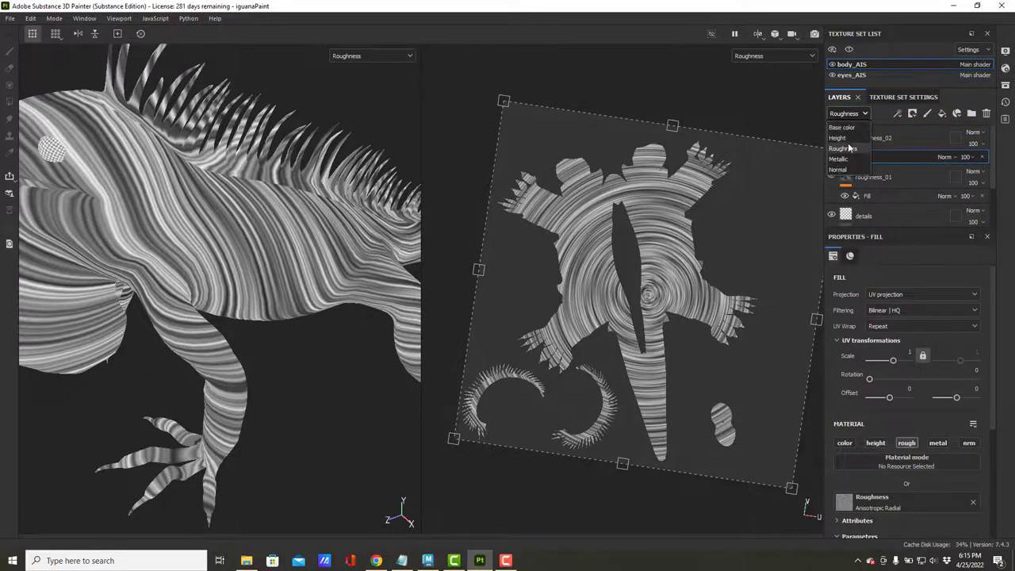
click(851, 149)
click(889, 146)
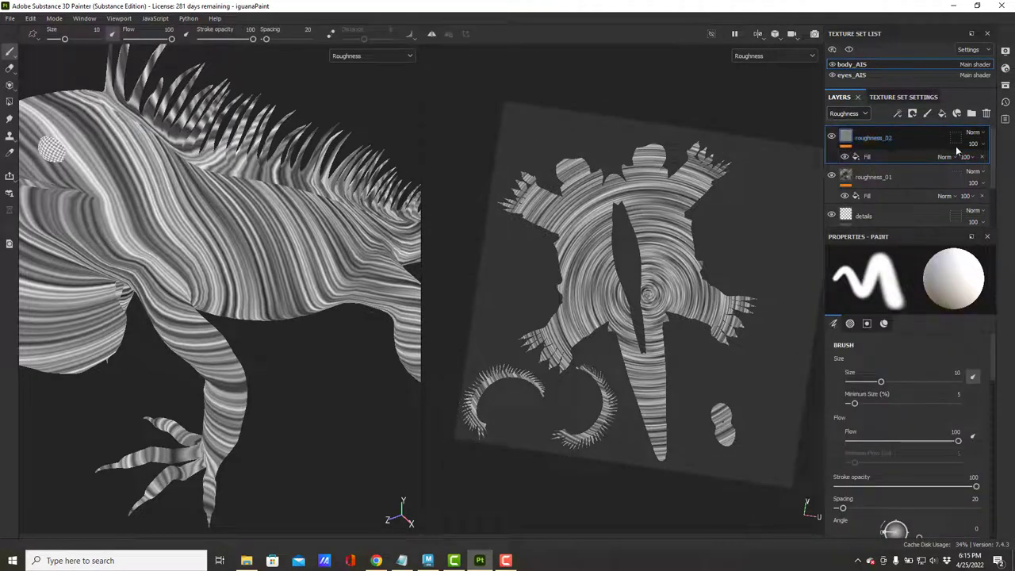
Set roughness_02 to Multiply blending with opacity around 52.
click(974, 133)
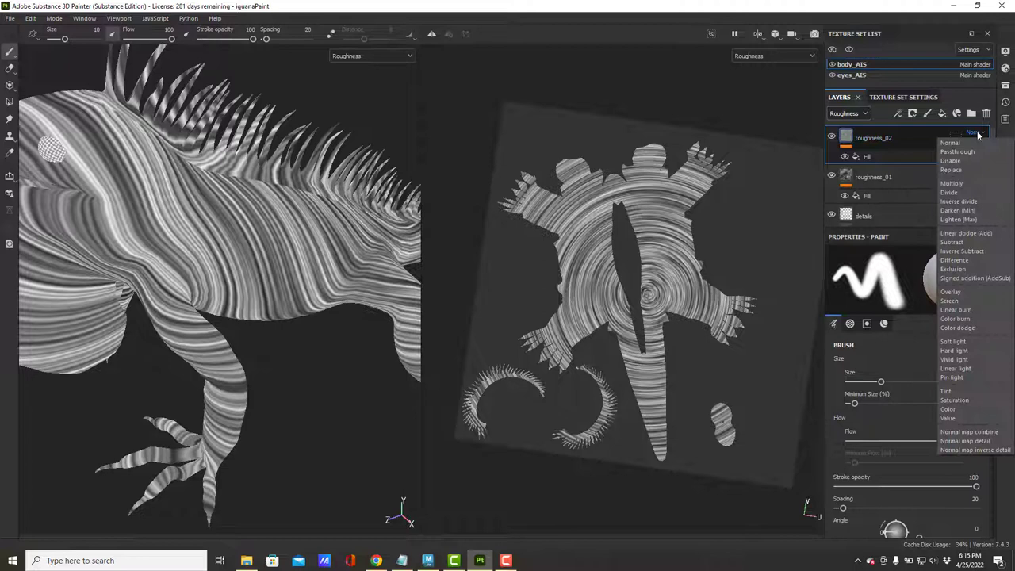
click(965, 183)
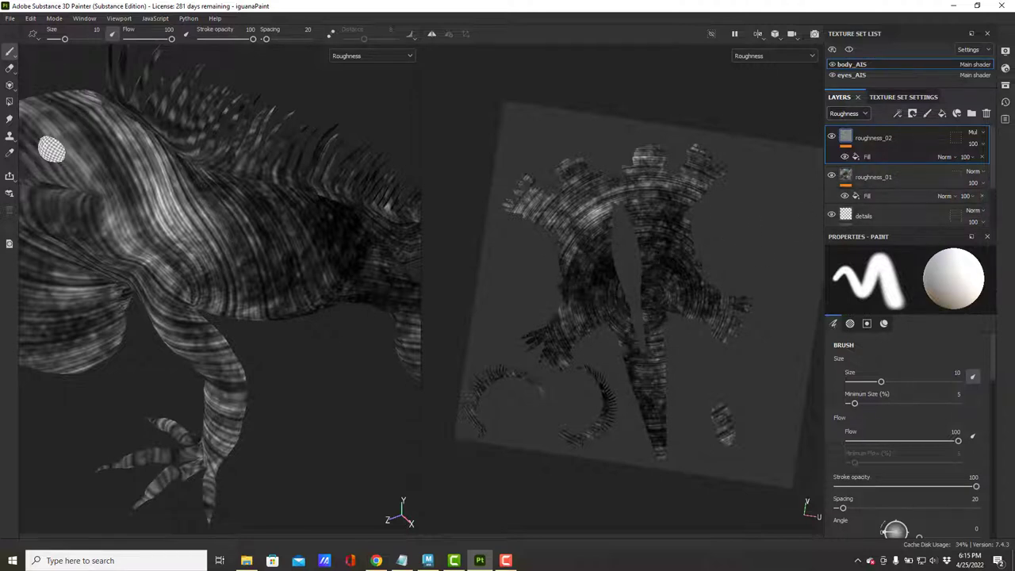
click(975, 145)
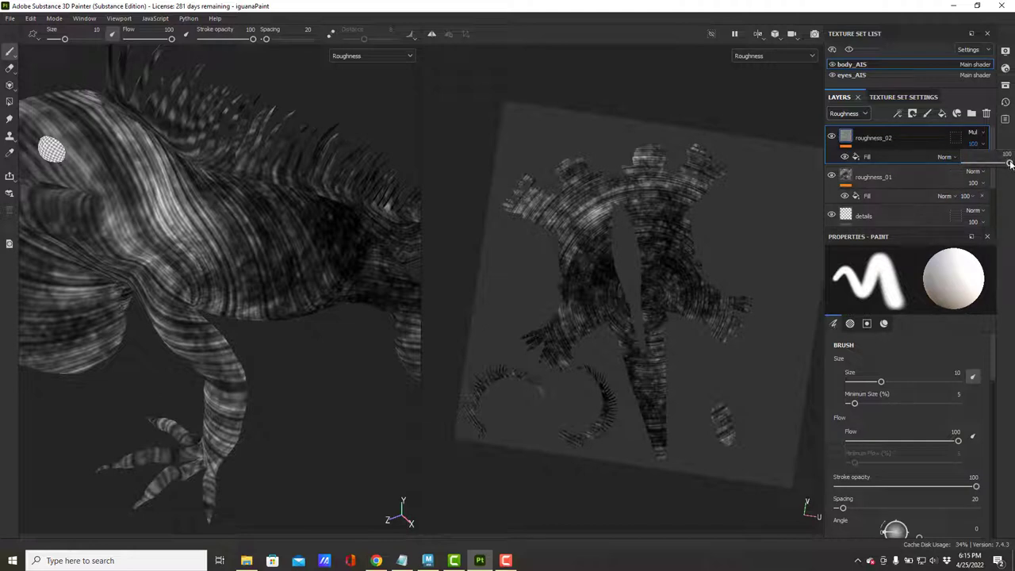
drag(1009, 163, 990, 163)
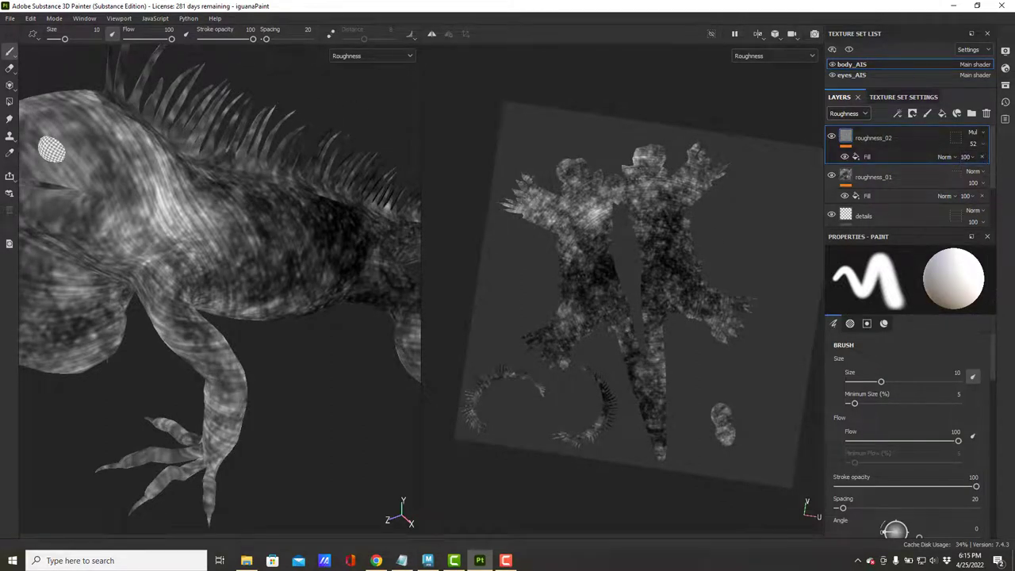
Show the full Material view in both viewports and orbit to the iguana's head.
click(348, 56)
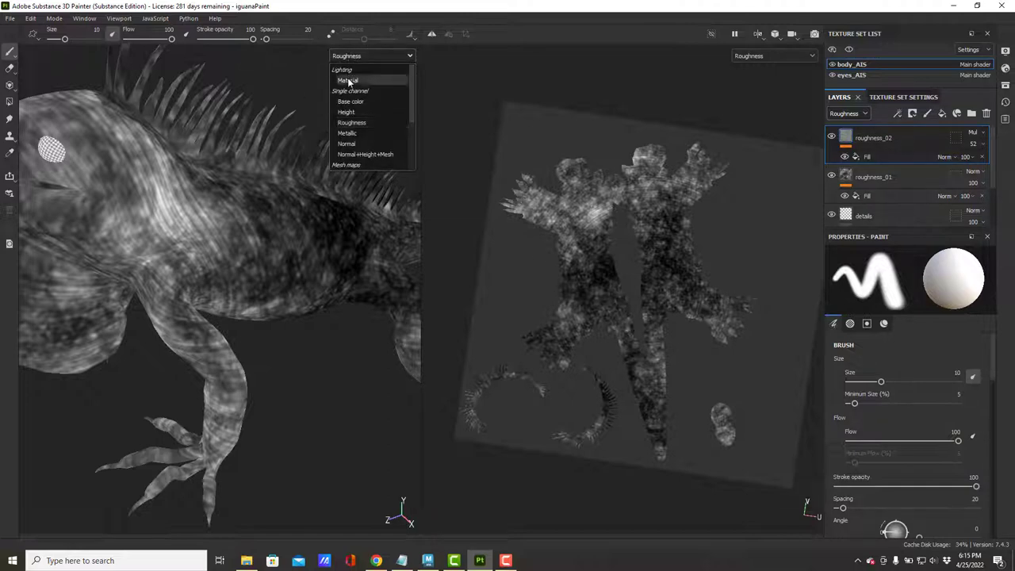
click(348, 80)
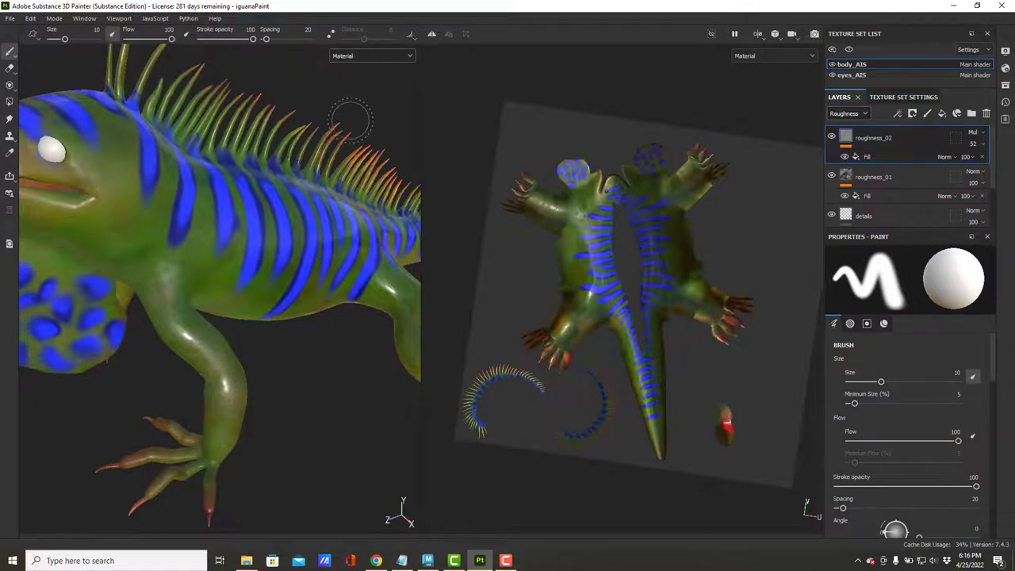
alt+drag(352, 131, 352, 127)
scroll(352, 119, up, 3)
scroll(351, 115, down, 3)
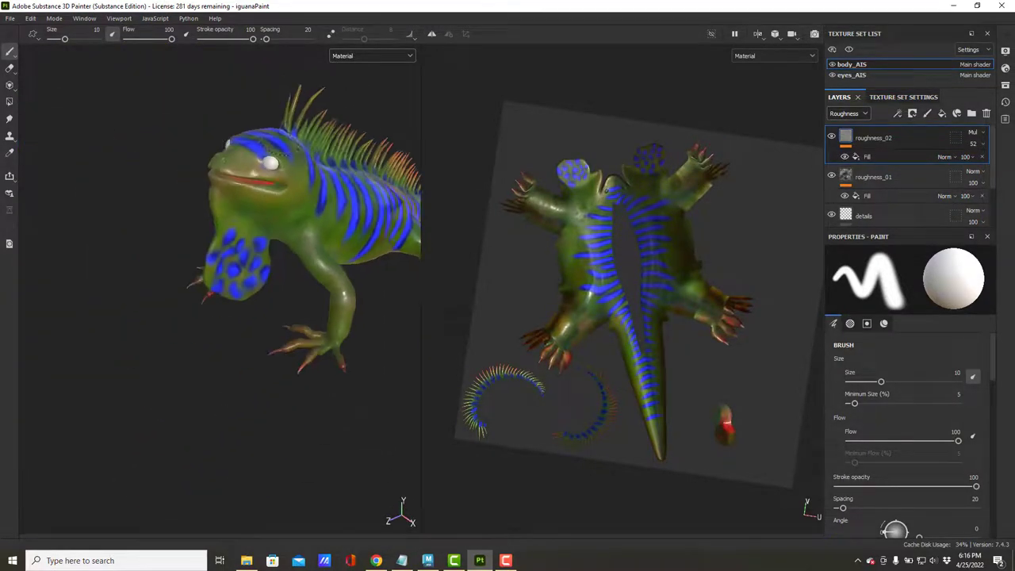
alt+drag(252, 150, 302, 135)
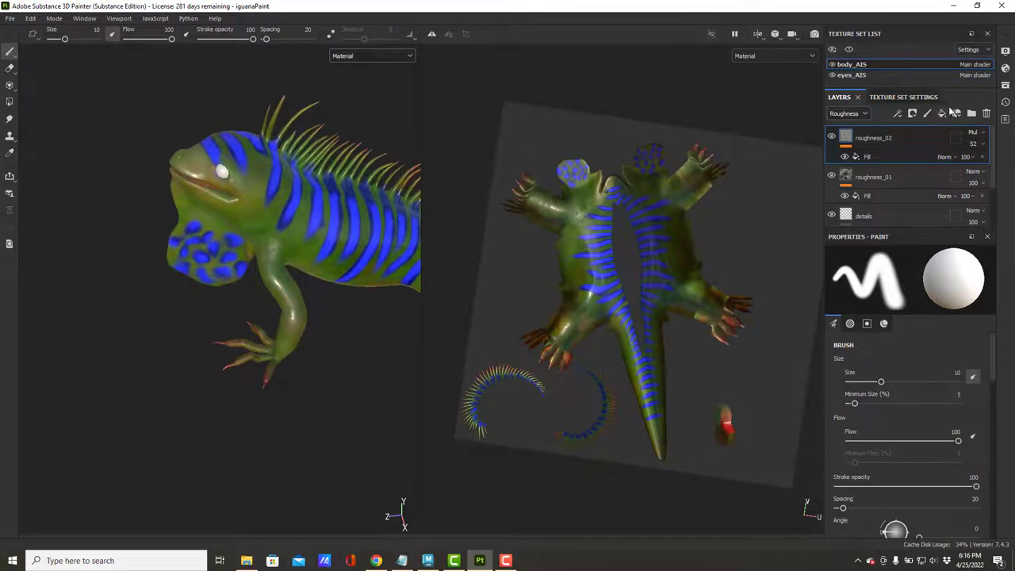
Raise roughness_02's opacity back to 100 and orbit to inspect the iguana's side.
click(974, 144)
drag(984, 163, 1007, 163)
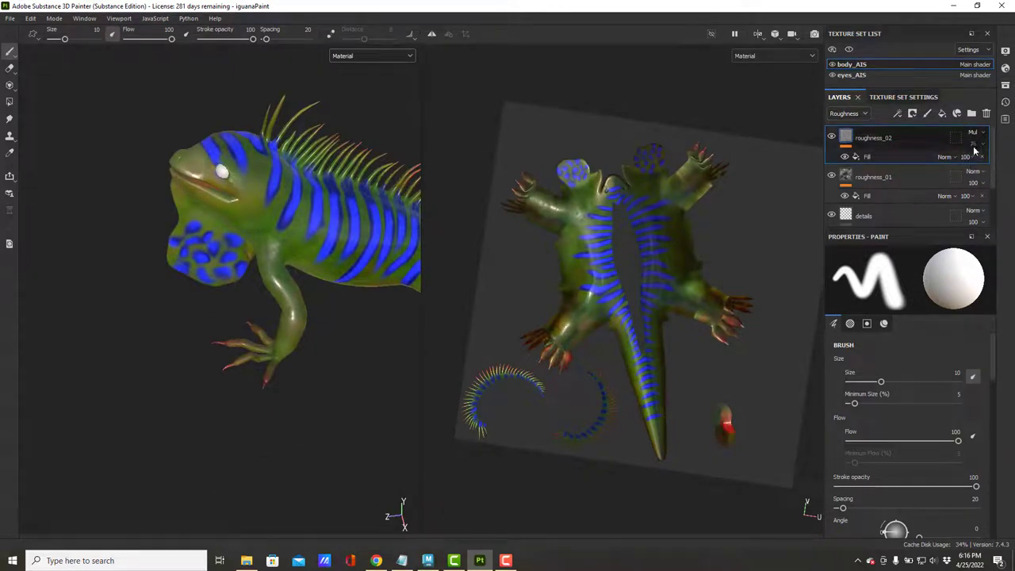
click(973, 144)
drag(998, 164, 1010, 164)
alt+drag(348, 192, 325, 227)
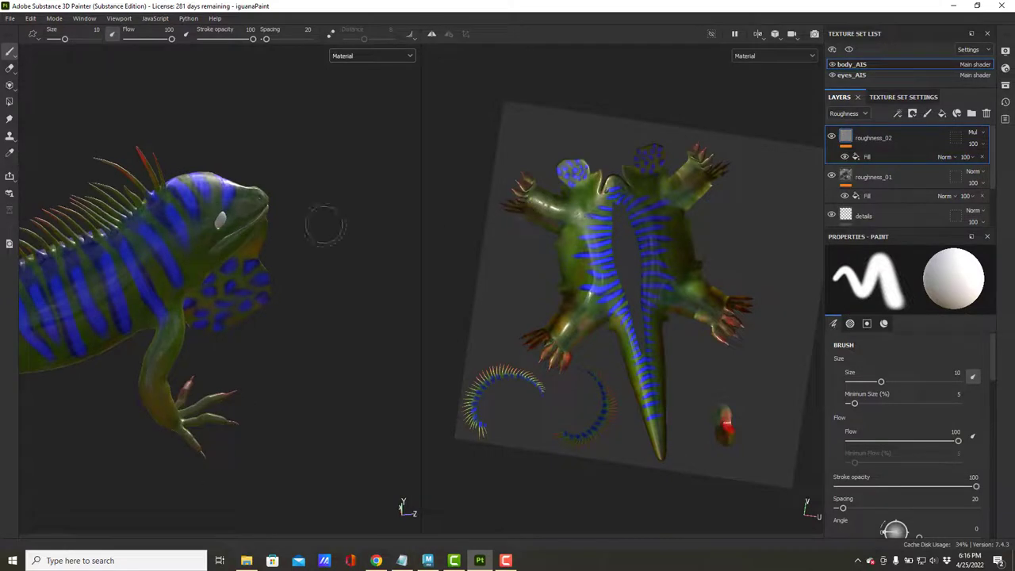
alt+drag(262, 222, 380, 161)
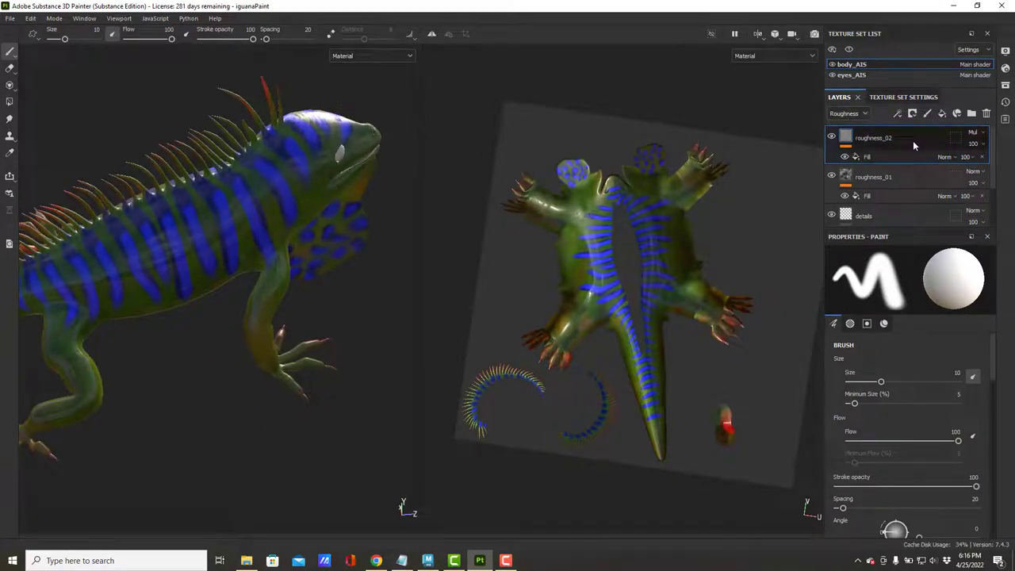
click(915, 180)
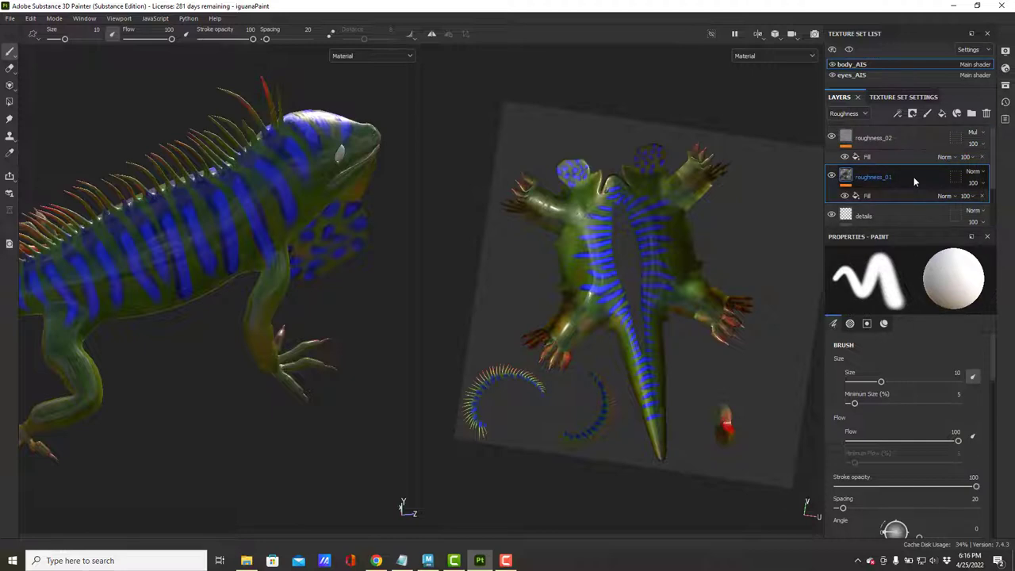
Hide the roughness_02 streak layer and inspect the iguana's head and dewlap without it.
alt+drag(408, 70, 286, 119)
click(832, 138)
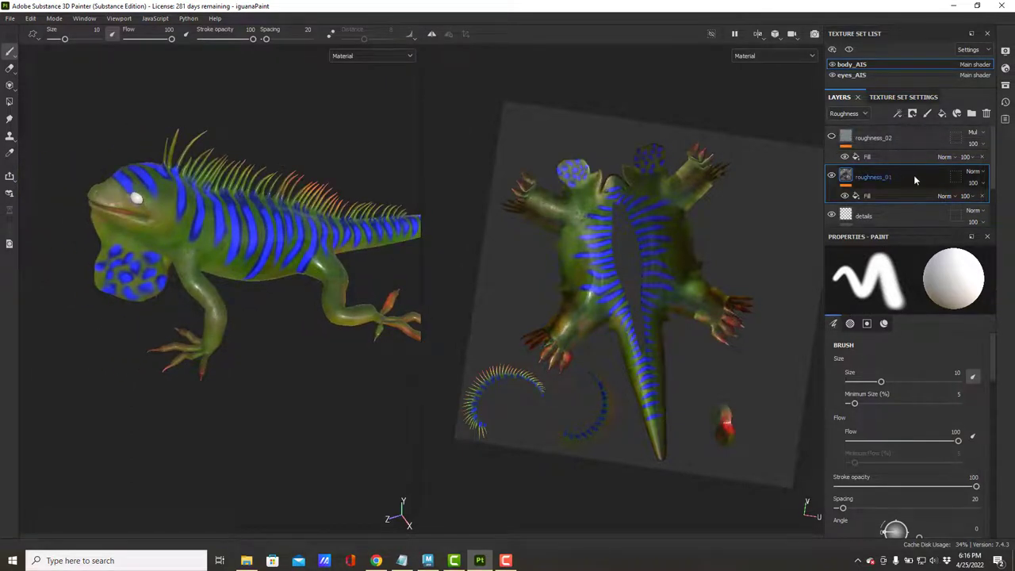
alt+drag(396, 158, 384, 155)
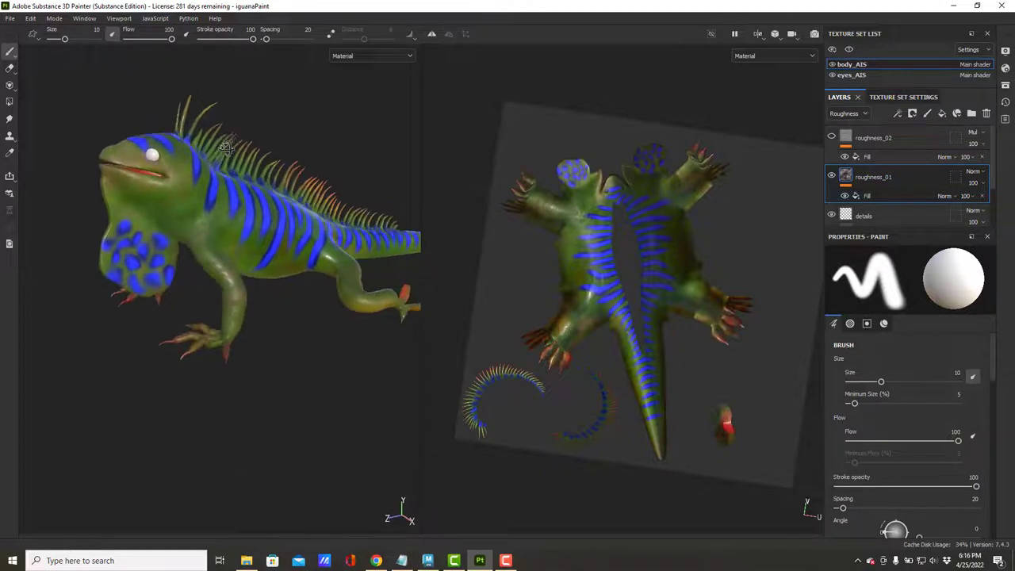
alt+right_drag(412, 166, 418, 146)
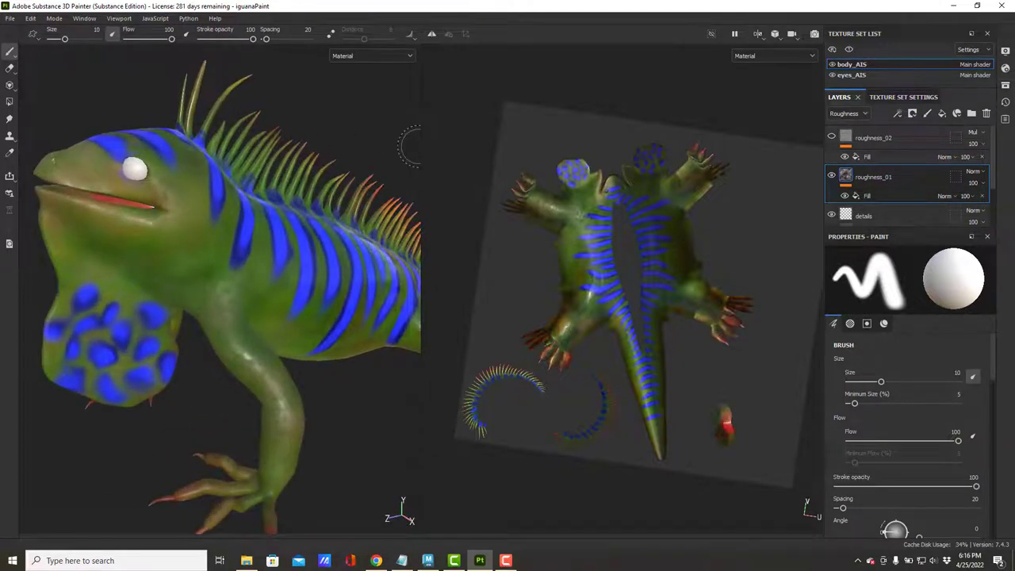